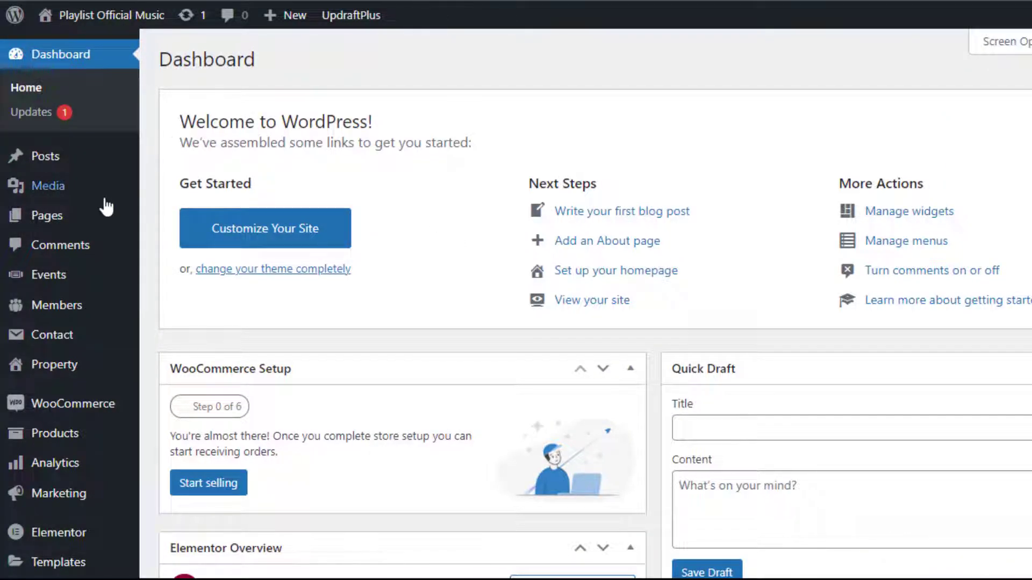
# - Search the plugin directory for 'forminator', then install and activate the Forminator plugin
pyautogui.scroll(-5, 62, 430)
pyautogui.moveTo(61, 428)
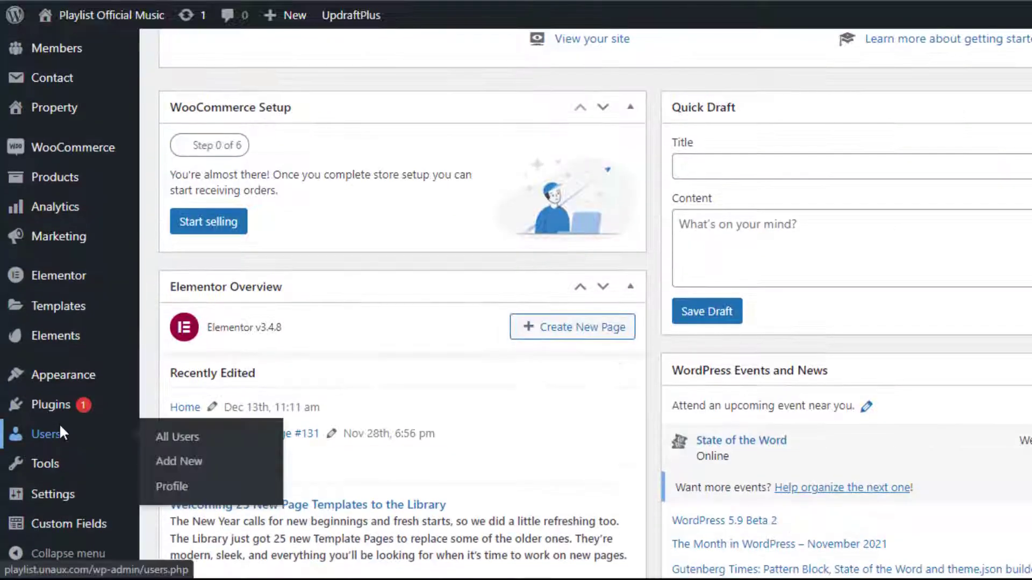
pyautogui.moveTo(59, 406)
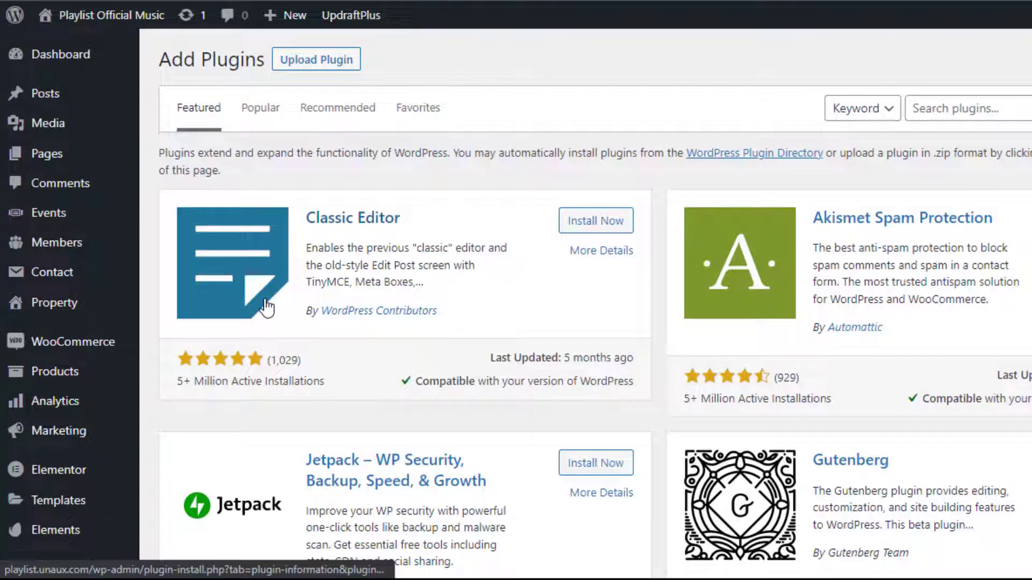
pyautogui.click(962, 108)
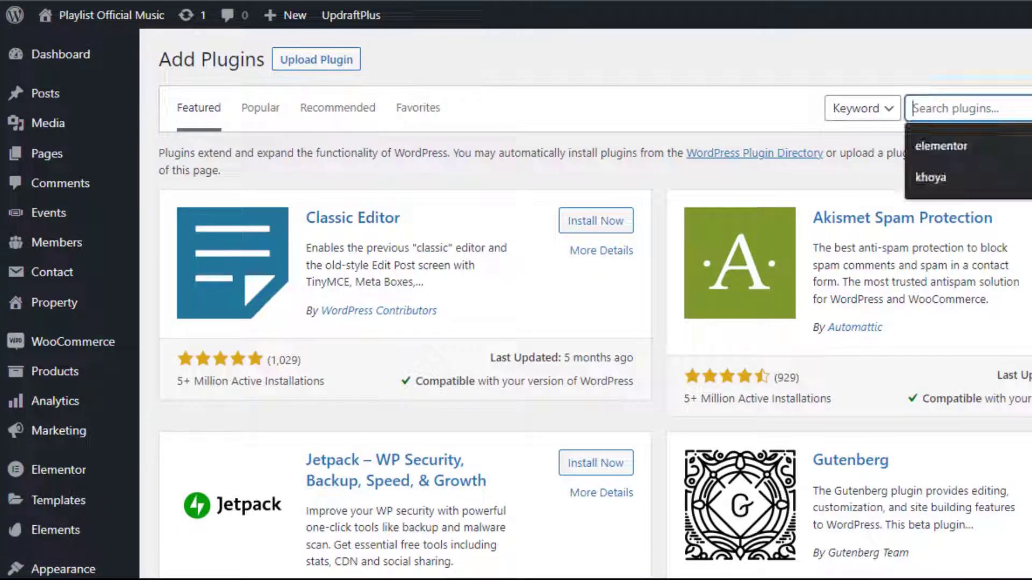
pyautogui.write('formi')
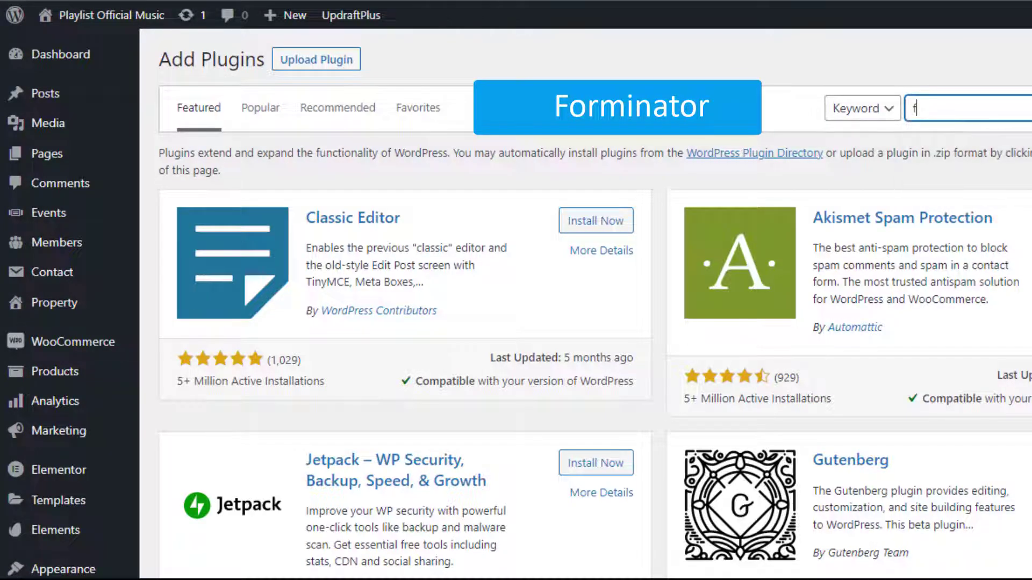
pyautogui.write('nator')
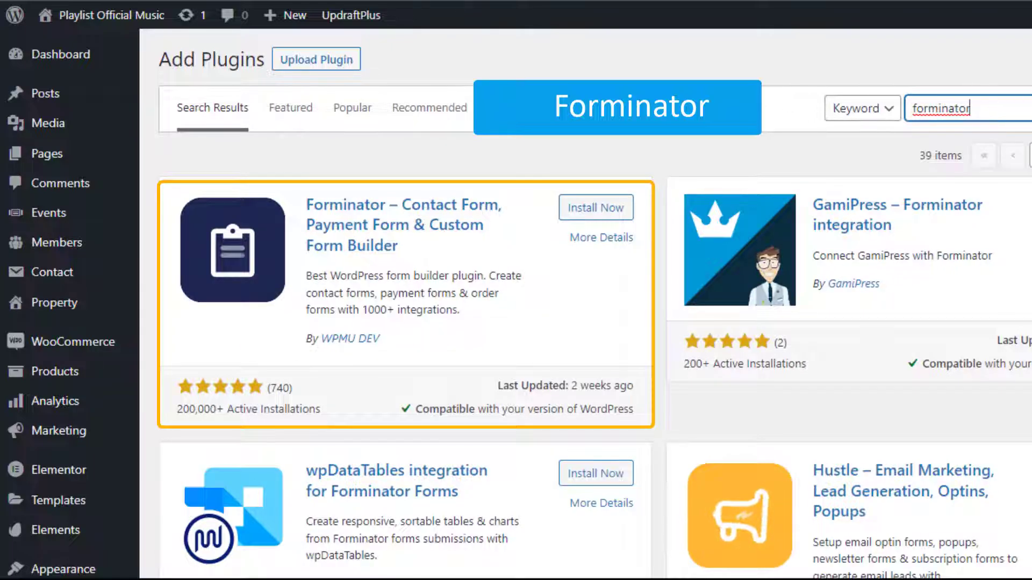
pyautogui.click(599, 210)
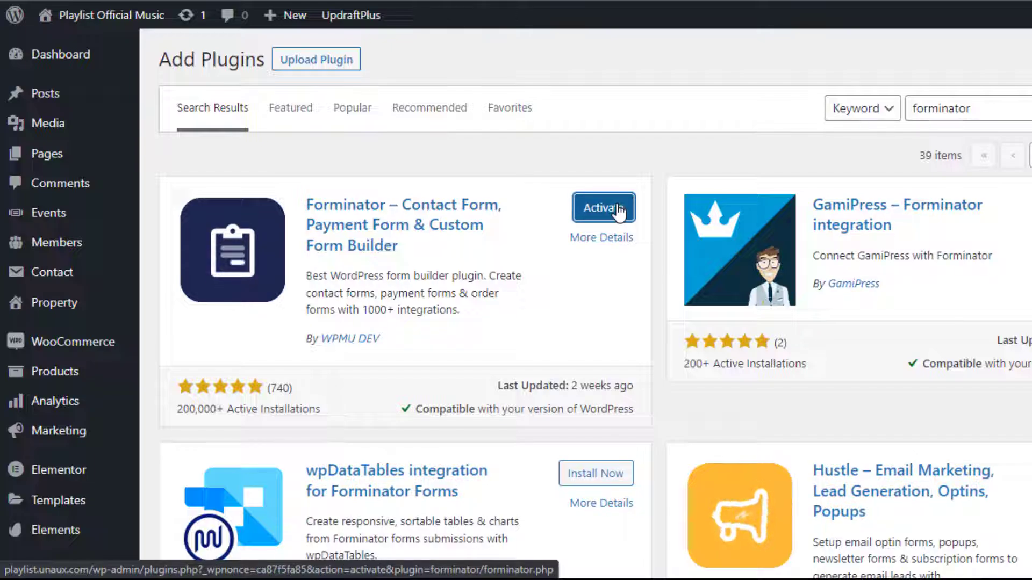
pyautogui.click(620, 213)
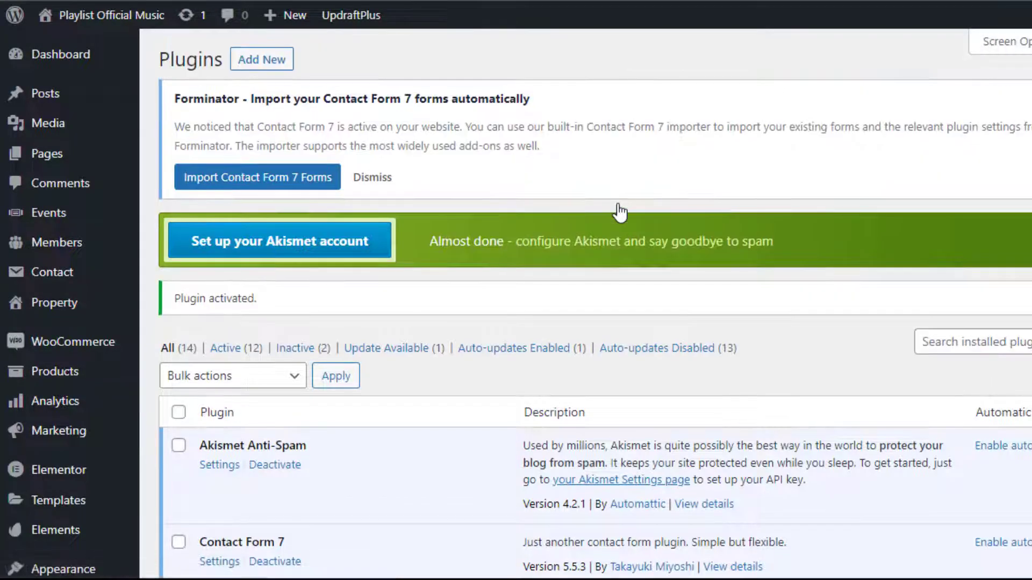
# - Go to Forminator > Forms in the admin sidebar to see the empty forms list
pyautogui.scroll(-8, 618, 210)
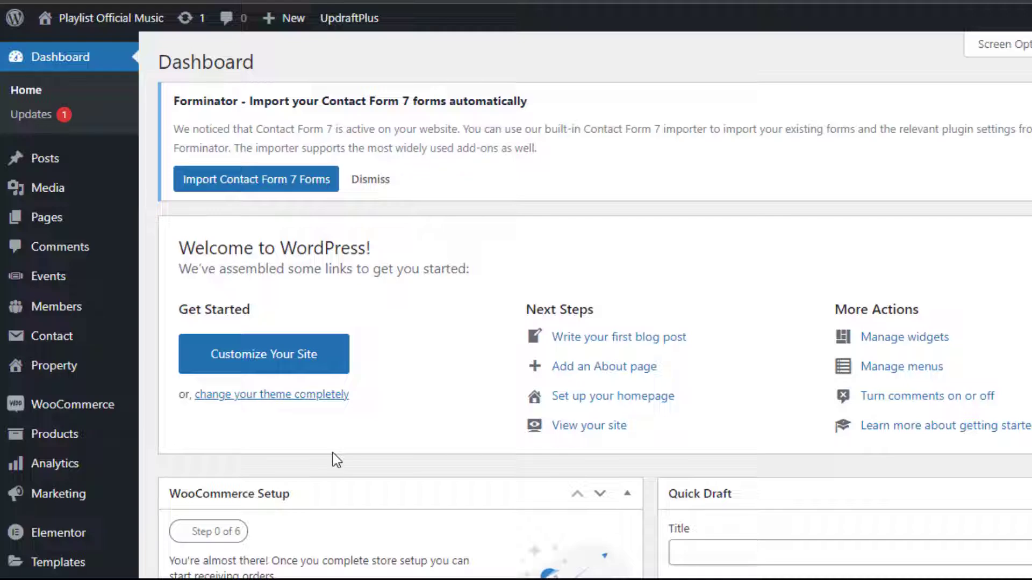
pyautogui.scroll(-5, 127, 512)
pyautogui.moveTo(75, 547)
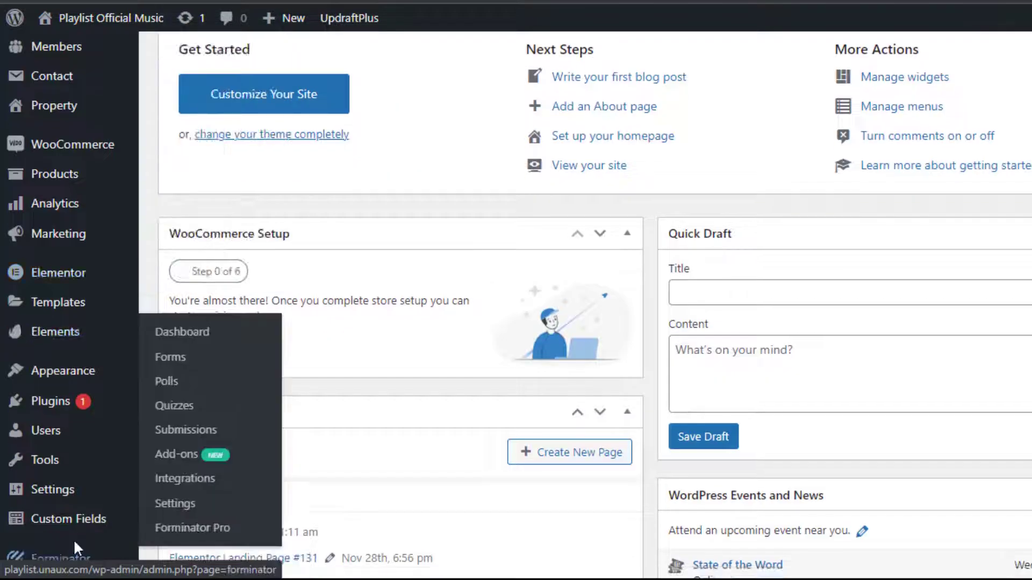
pyautogui.scroll(-5, 73, 540)
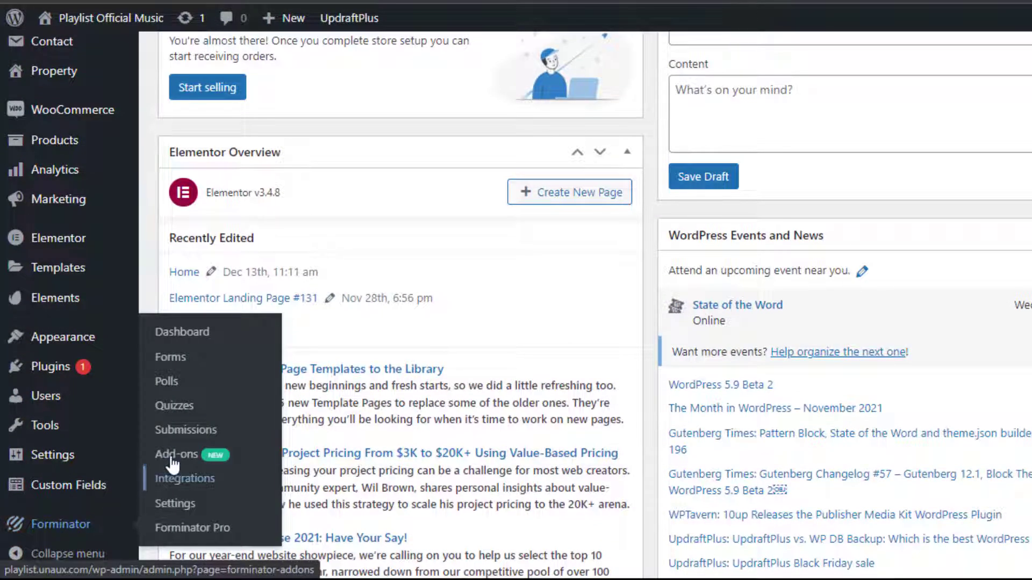
pyautogui.click(171, 357)
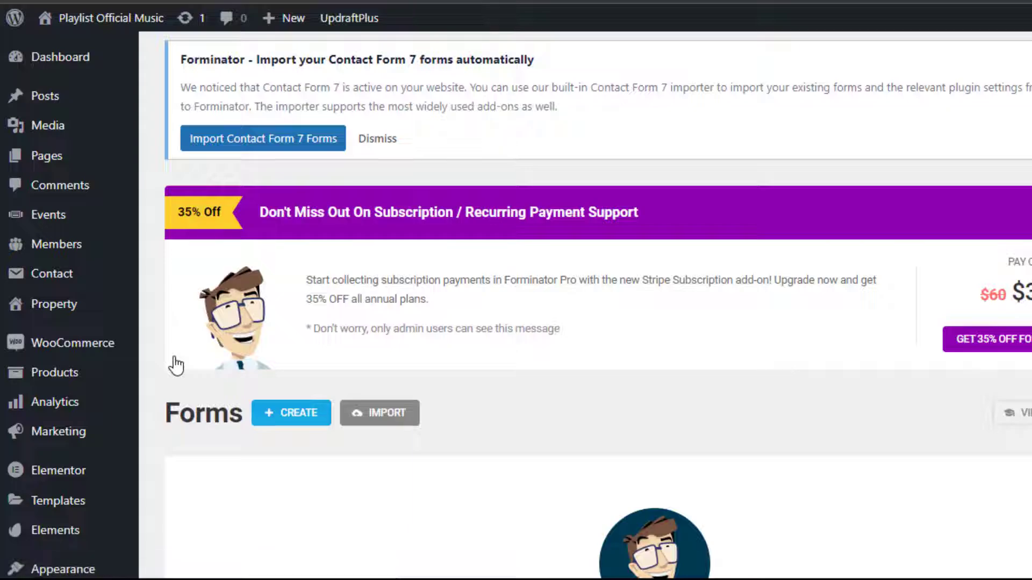
pyautogui.scroll(-5, 291, 466)
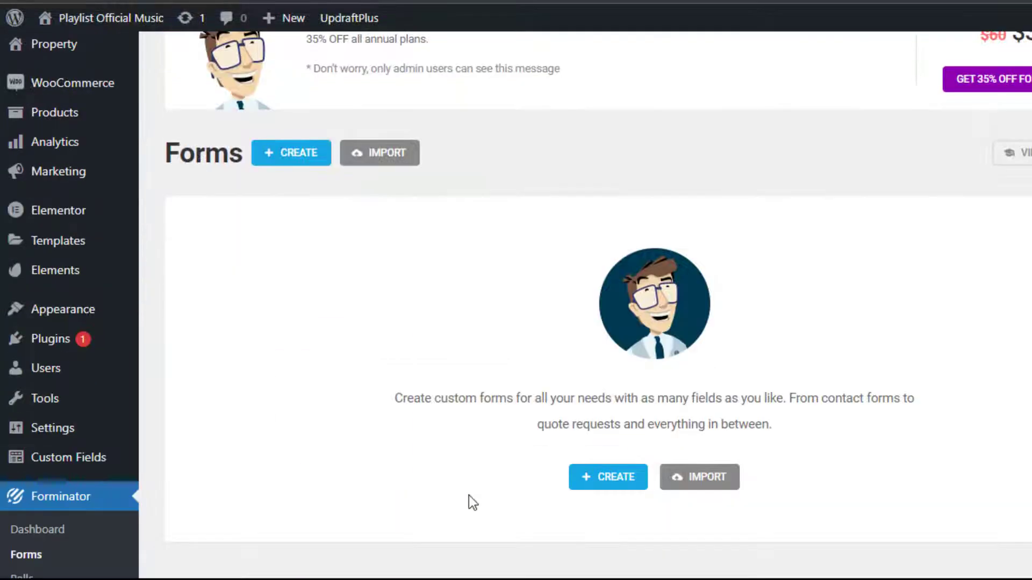
# - Create a form named 'Drop CV' from the Contact Us template
pyautogui.click(575, 490)
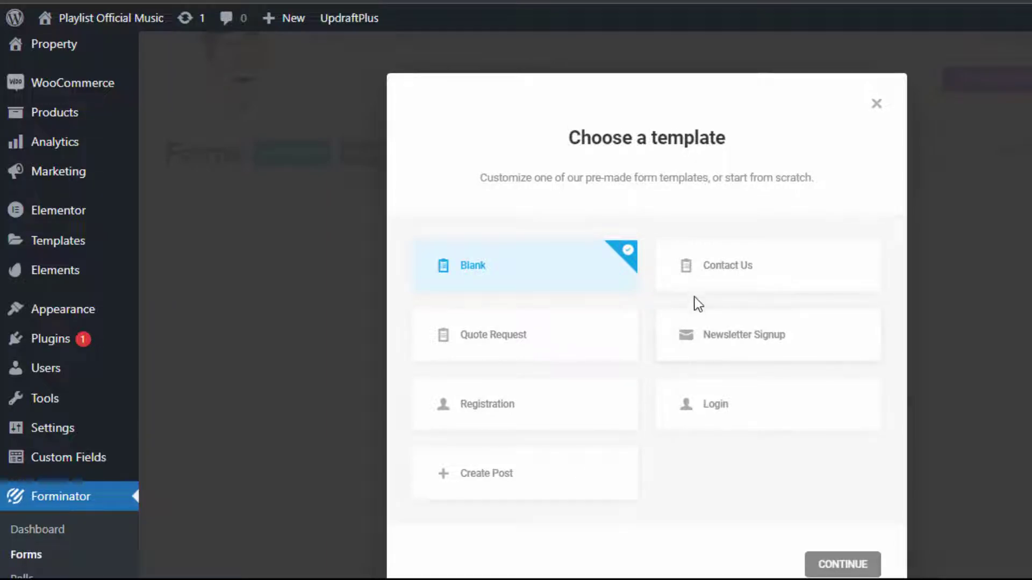
pyautogui.click(714, 277)
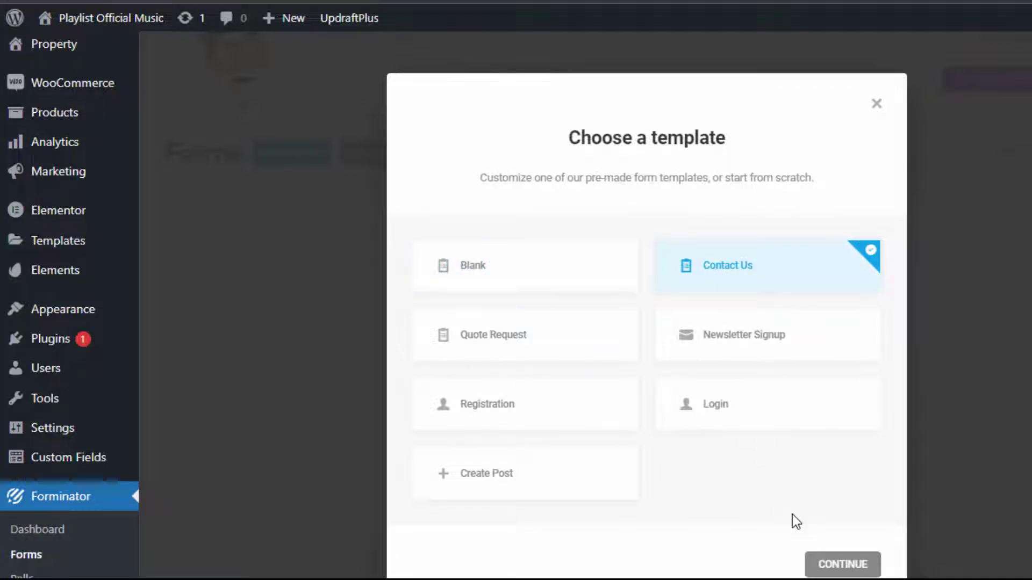
pyautogui.click(821, 564)
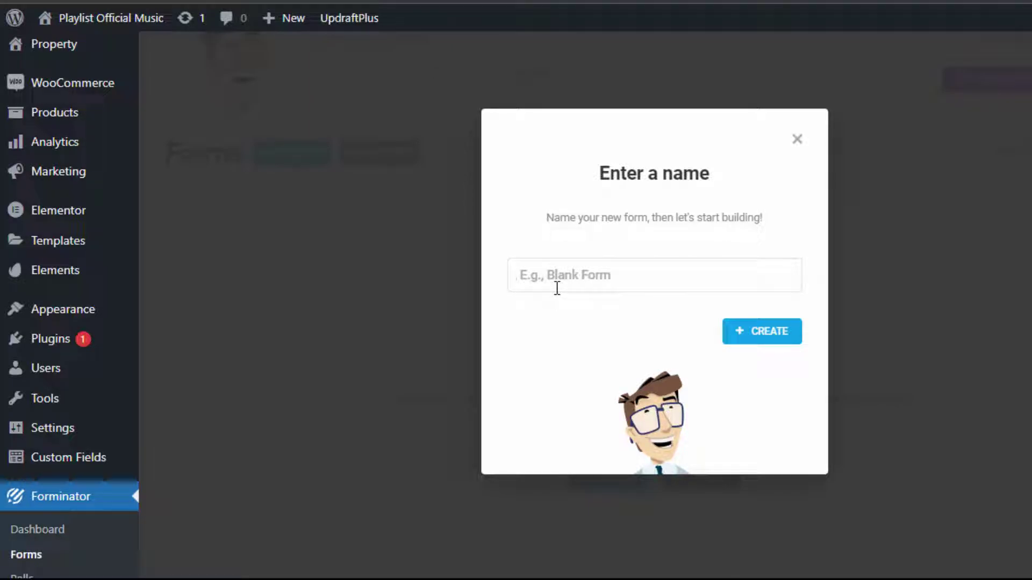
pyautogui.write('Drop CV')
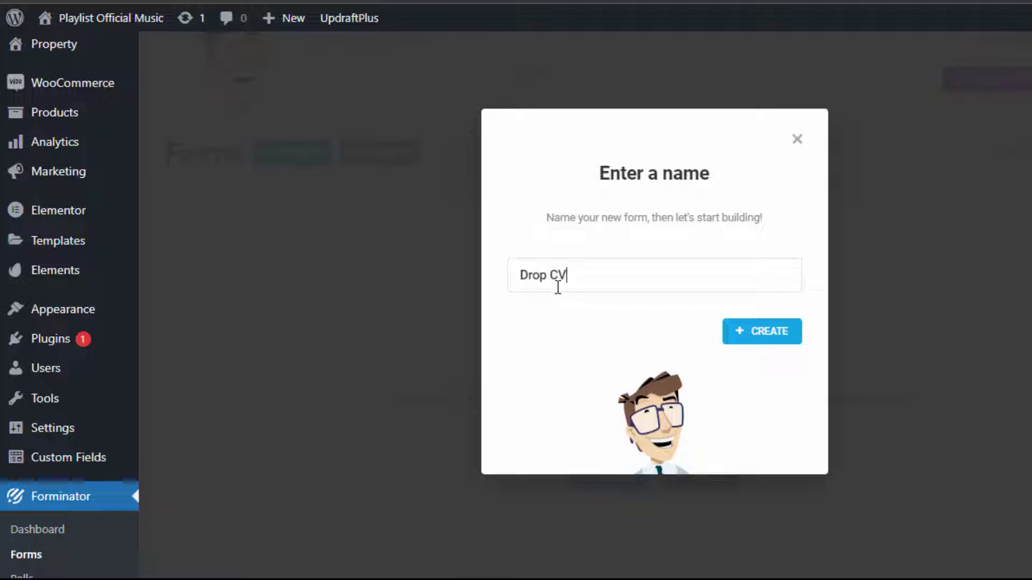
pyautogui.click(744, 339)
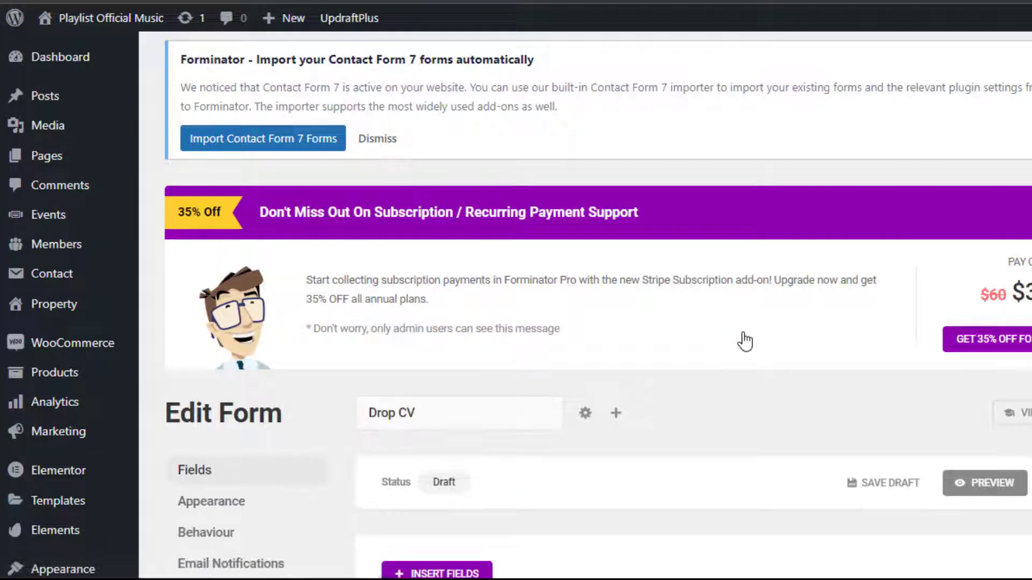
# - Insert a File Upload field below Message, keeping its default settings
pyautogui.scroll(-8, 638, 370)
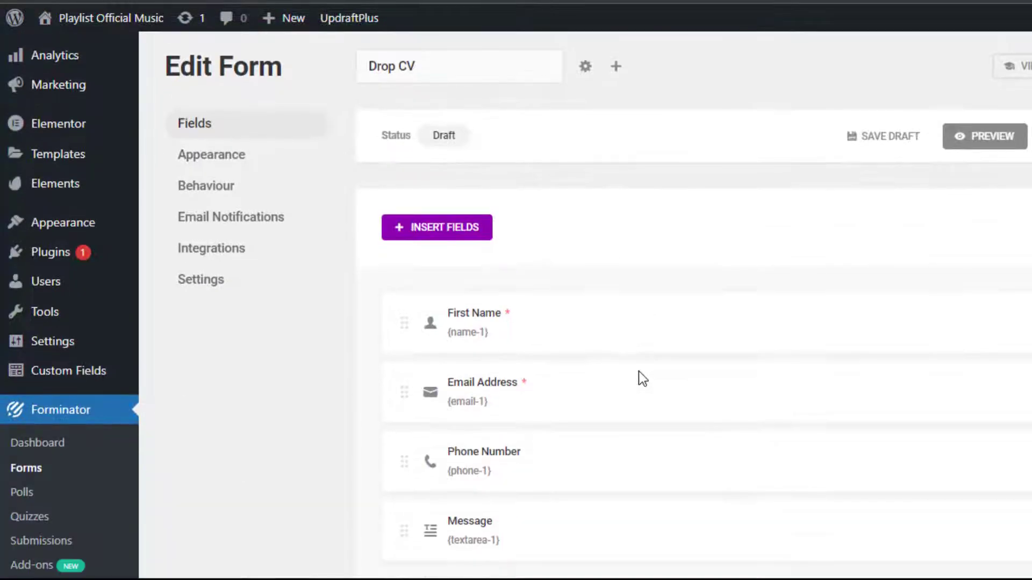
pyautogui.scroll(2, 639, 371)
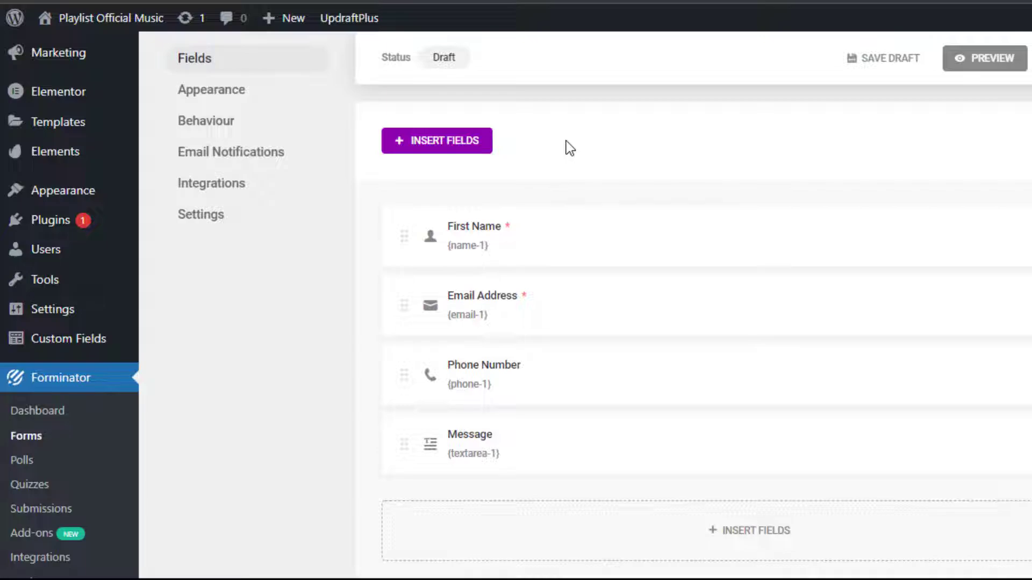
pyautogui.click(483, 156)
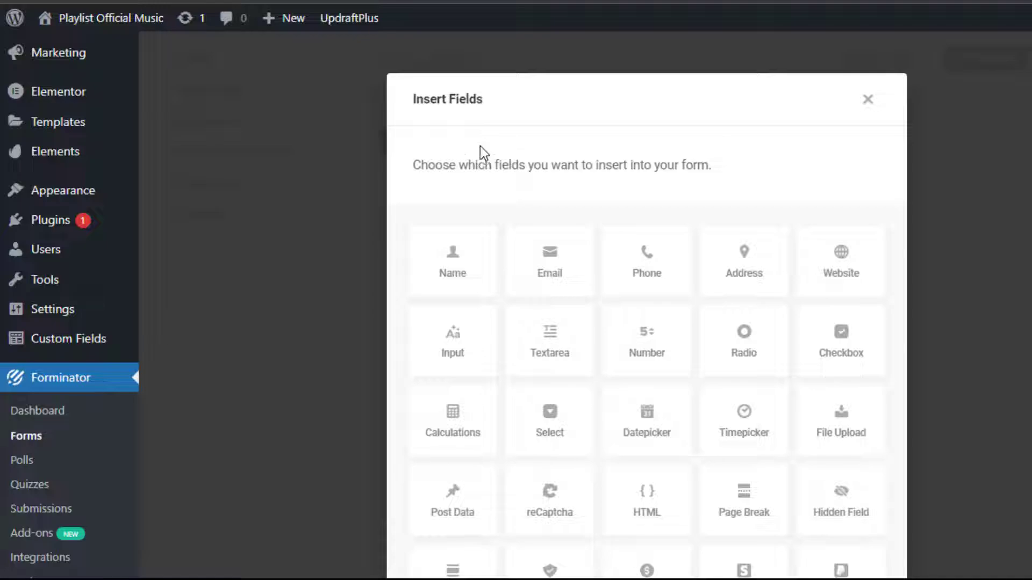
pyautogui.click(839, 433)
pyautogui.scroll(-5, 838, 434)
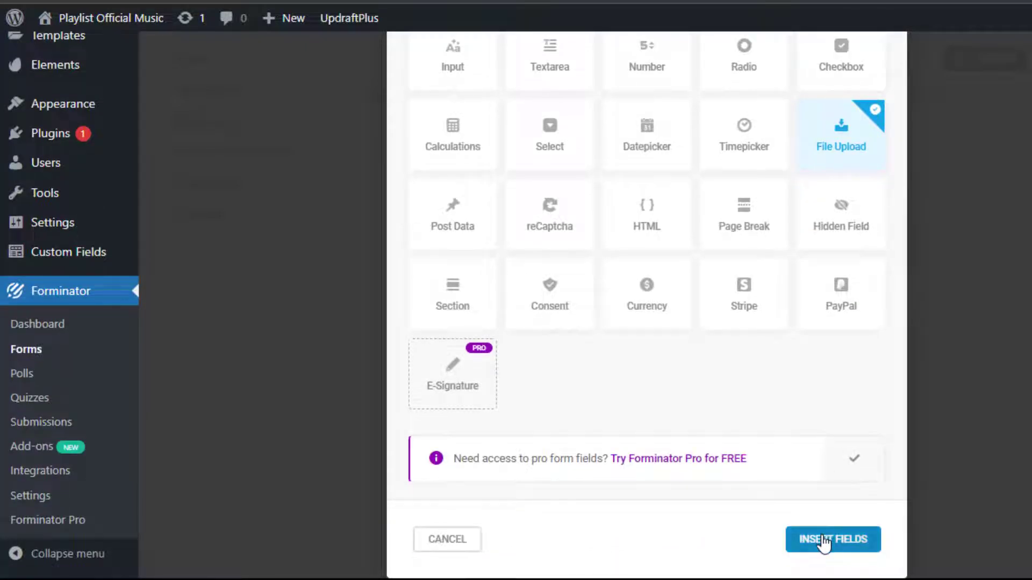
pyautogui.click(824, 541)
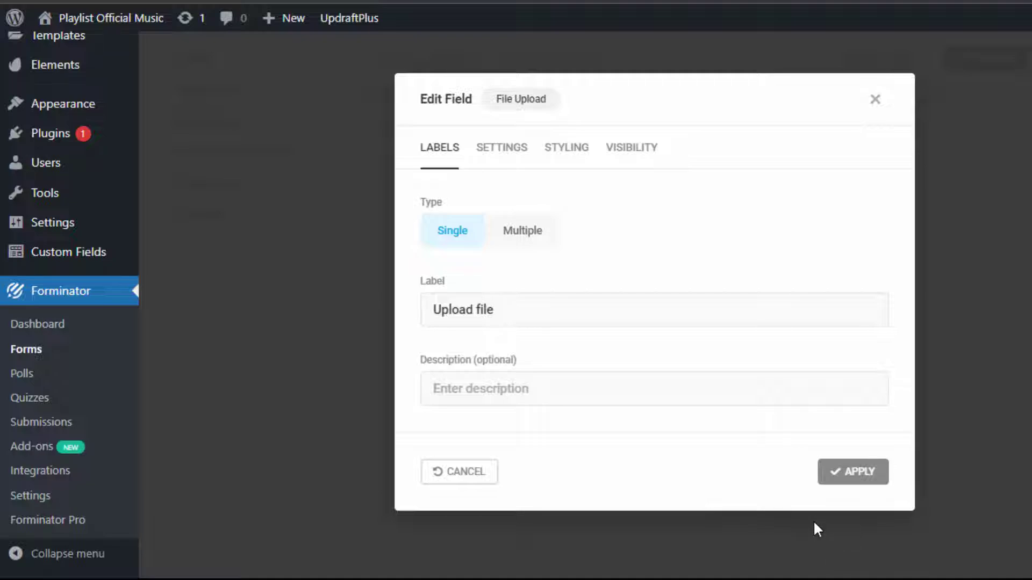
pyautogui.click(857, 473)
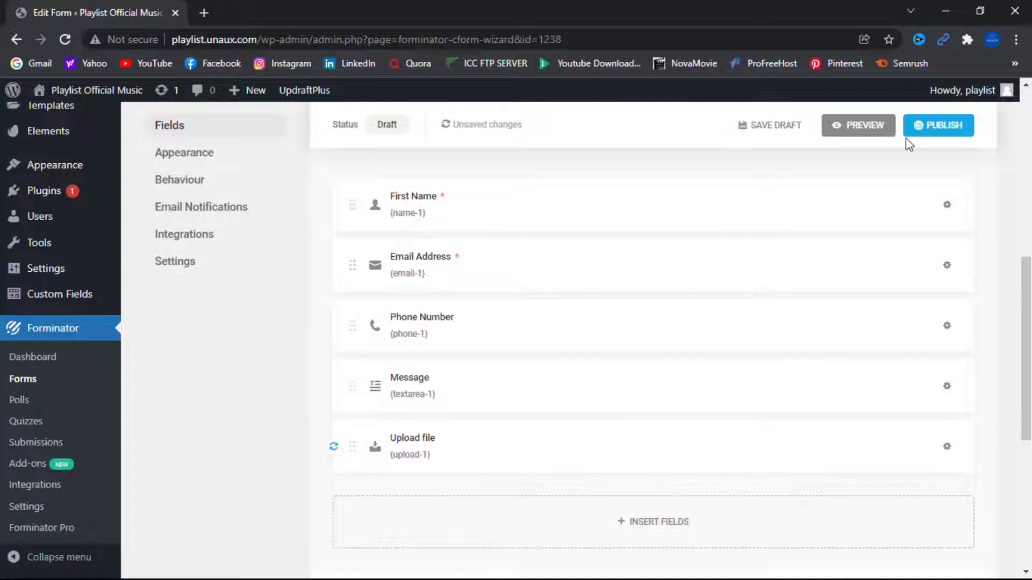
# - Publish the Drop CV form and close the 'Ready to go!' shortcode notice
pyautogui.click(934, 126)
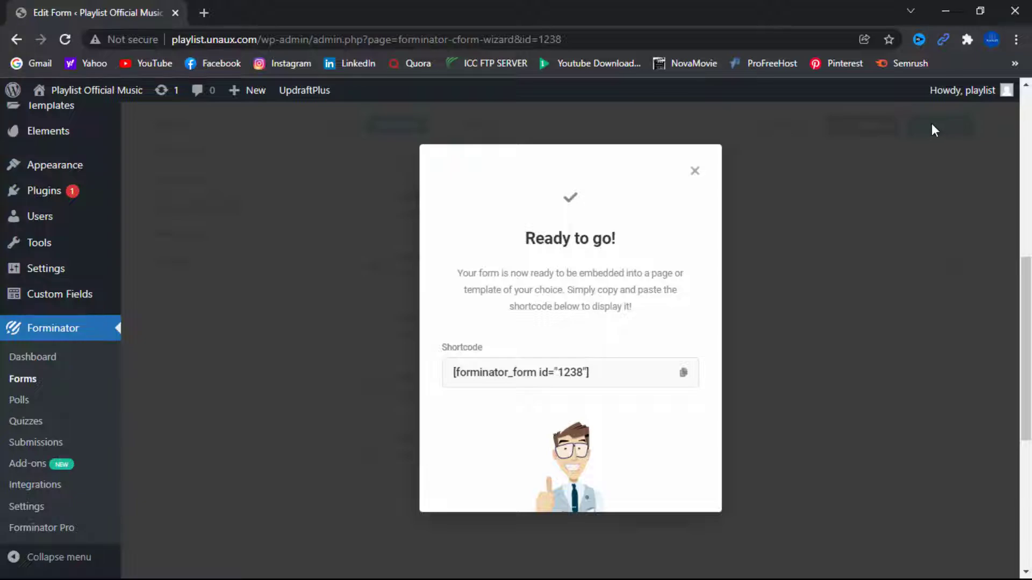
pyautogui.scroll(-5, 670, 343)
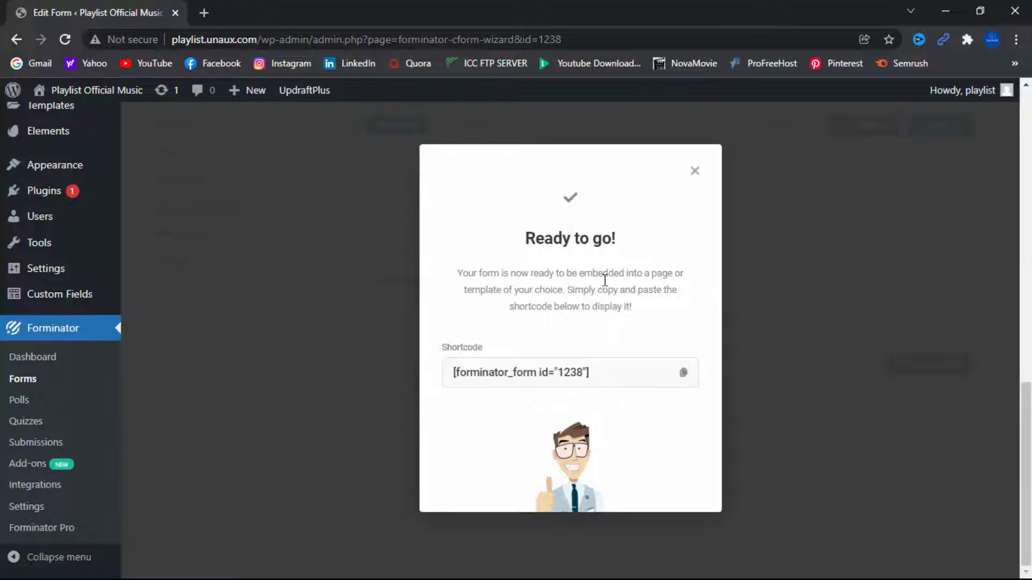
pyautogui.click(693, 170)
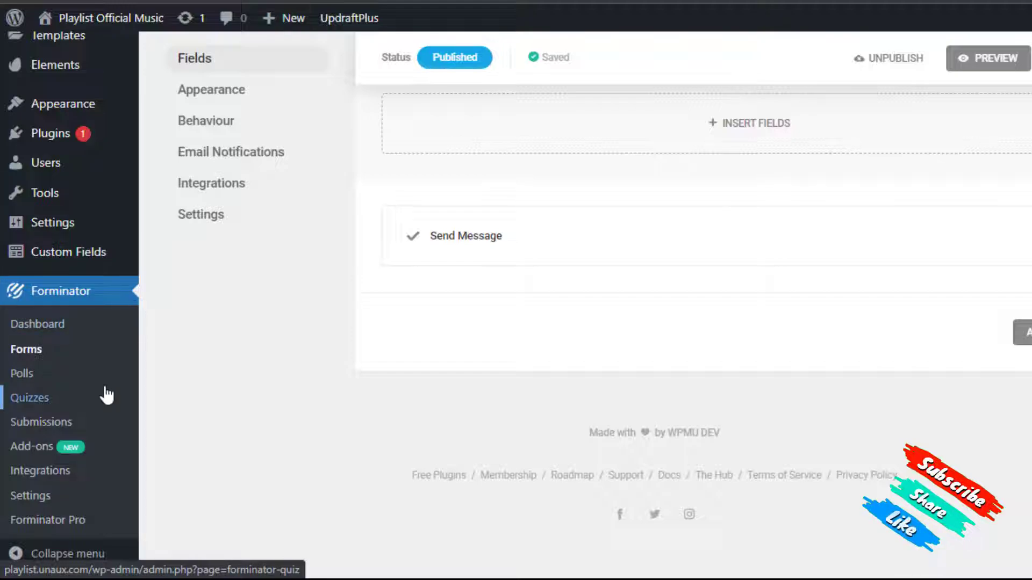
pyautogui.scroll(3, 107, 395)
pyautogui.scroll(6, 107, 395)
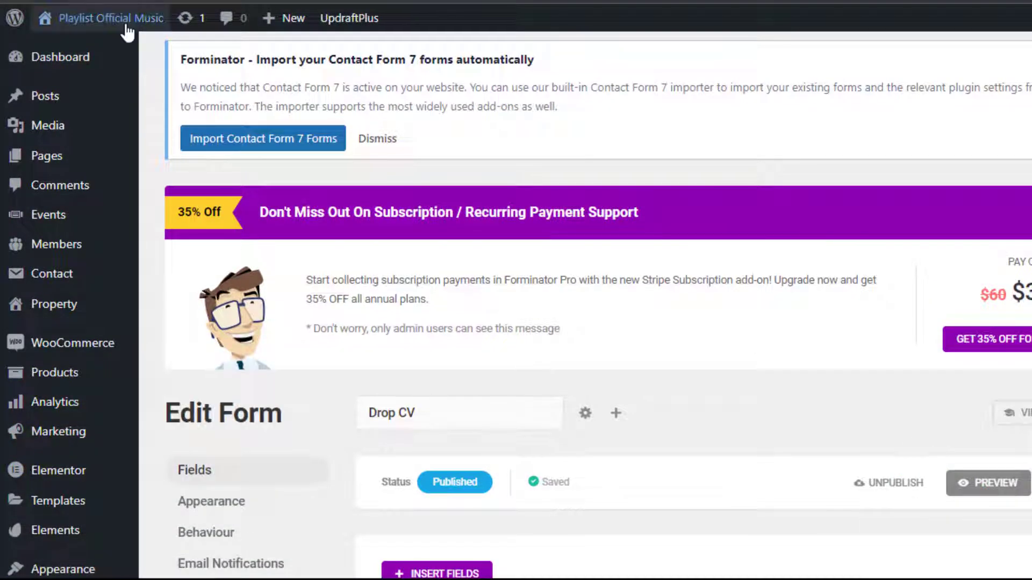
# - Open the public site in a new browser tab, then go to the Pages list
pyautogui.moveTo(127, 31)
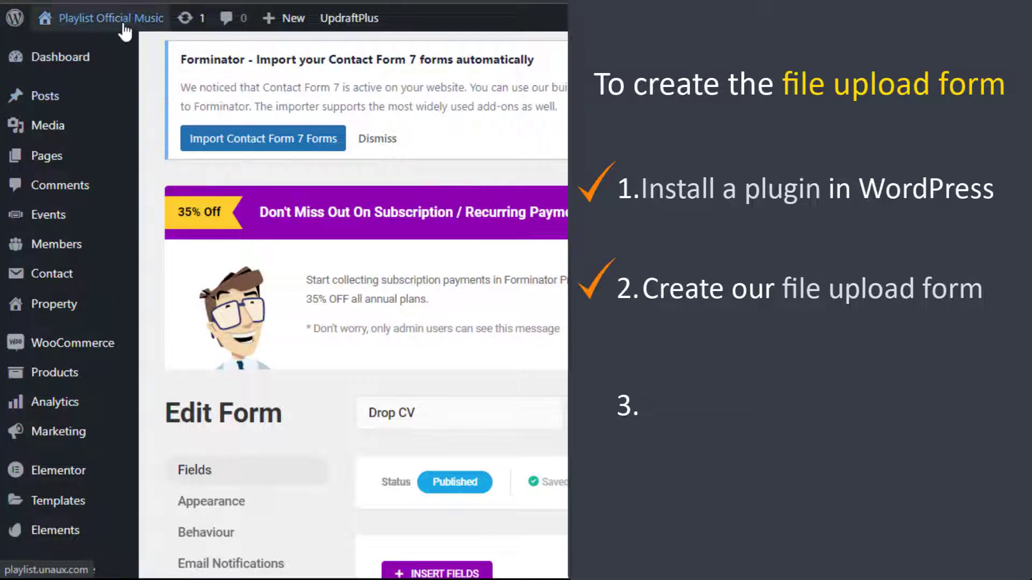
pyautogui.rightClick(80, 44)
pyautogui.click(110, 59)
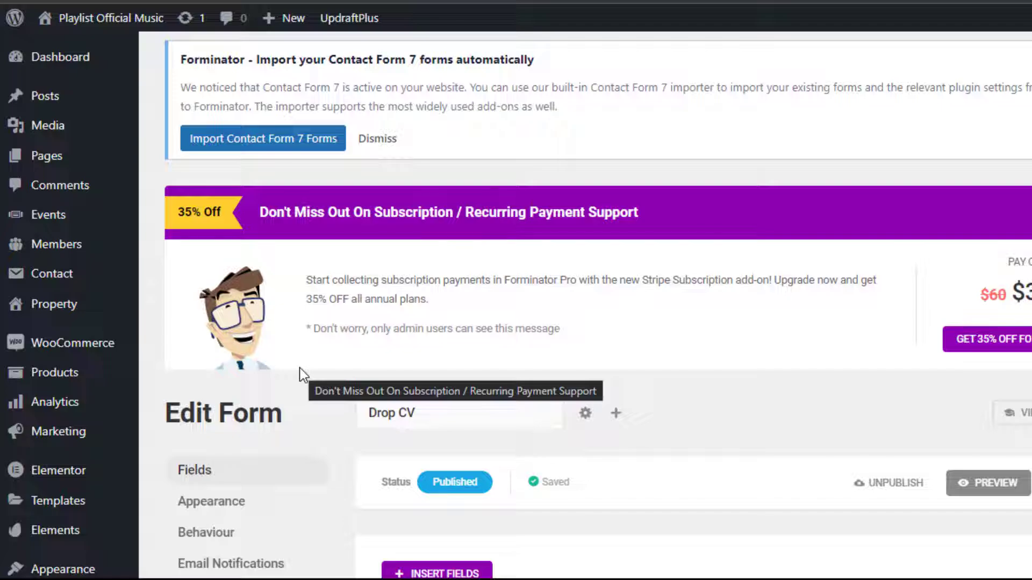
pyautogui.click(48, 164)
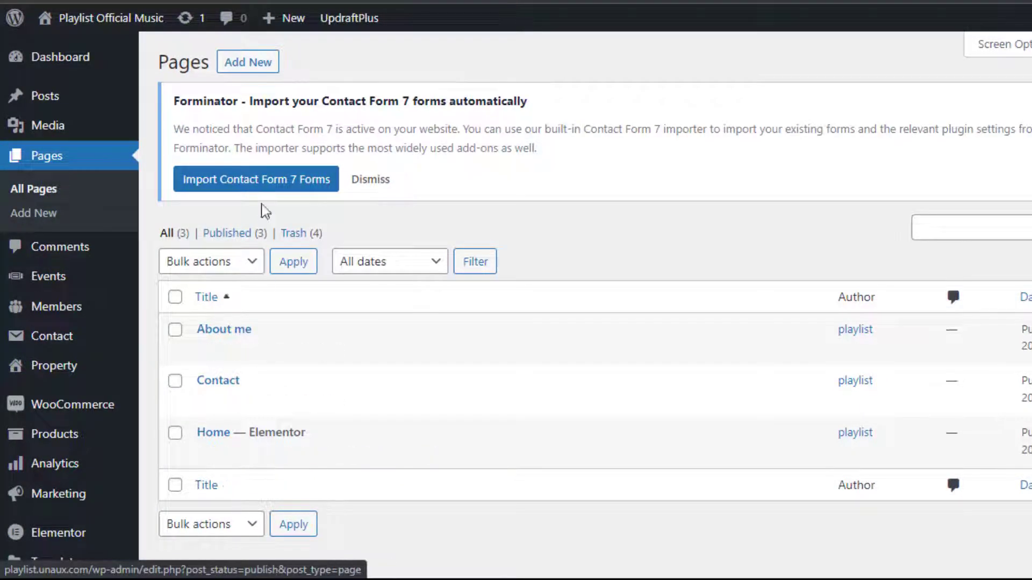
# - Add a new page titled 'Reach us'
pyautogui.click(247, 64)
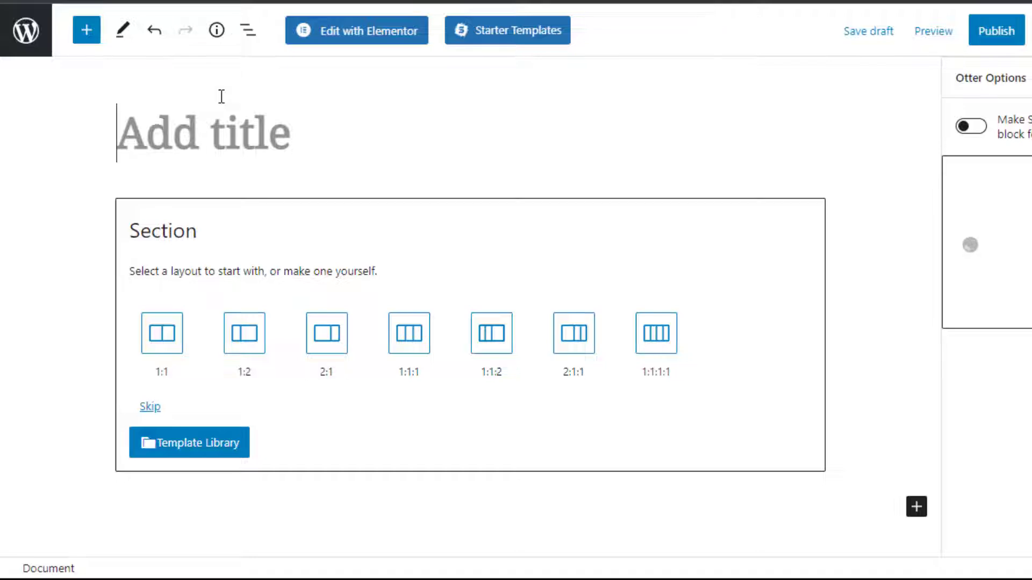
pyautogui.write('Re')
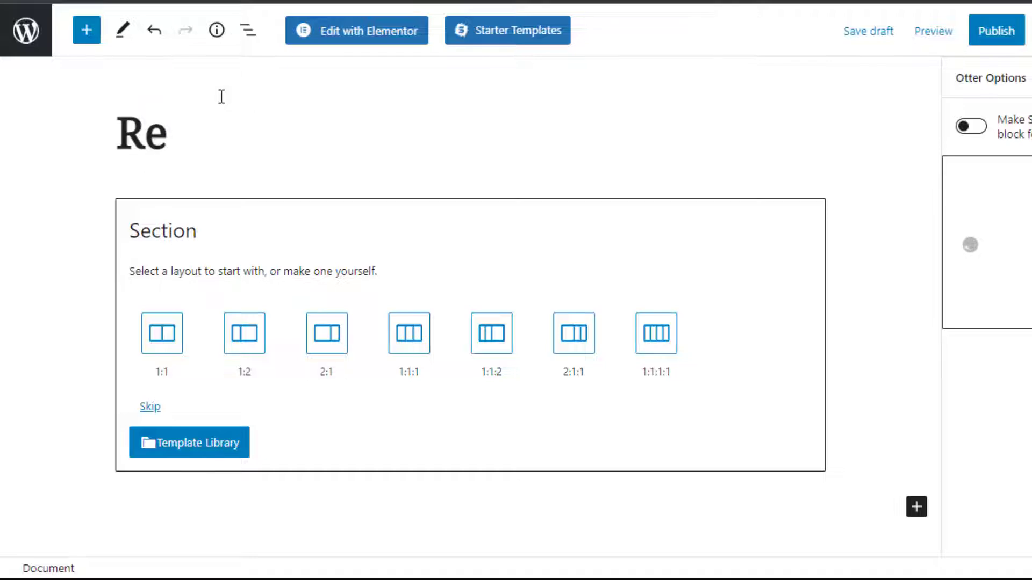
pyautogui.write('ach ')
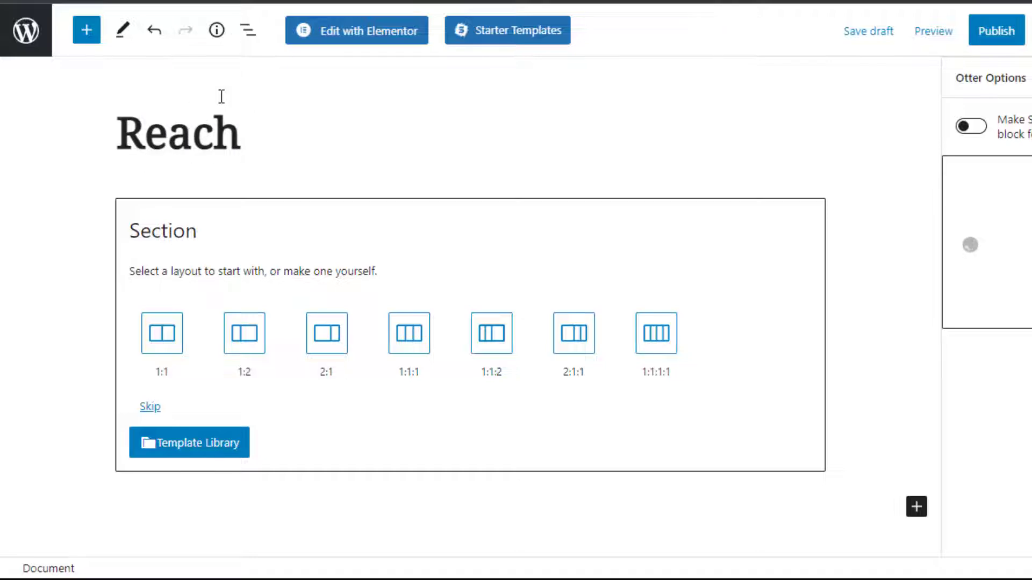
pyautogui.write('us')
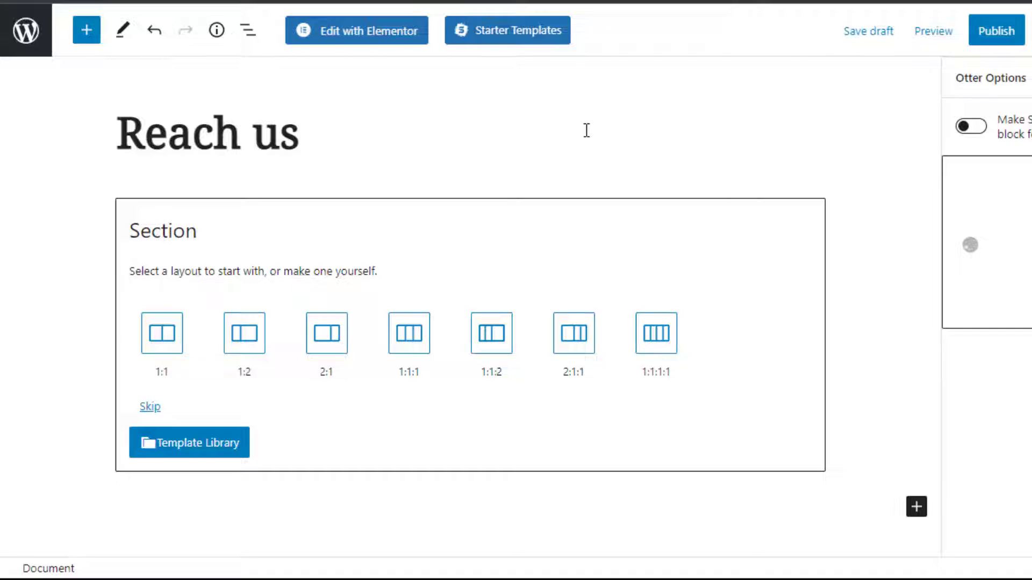
pyautogui.click(926, 509)
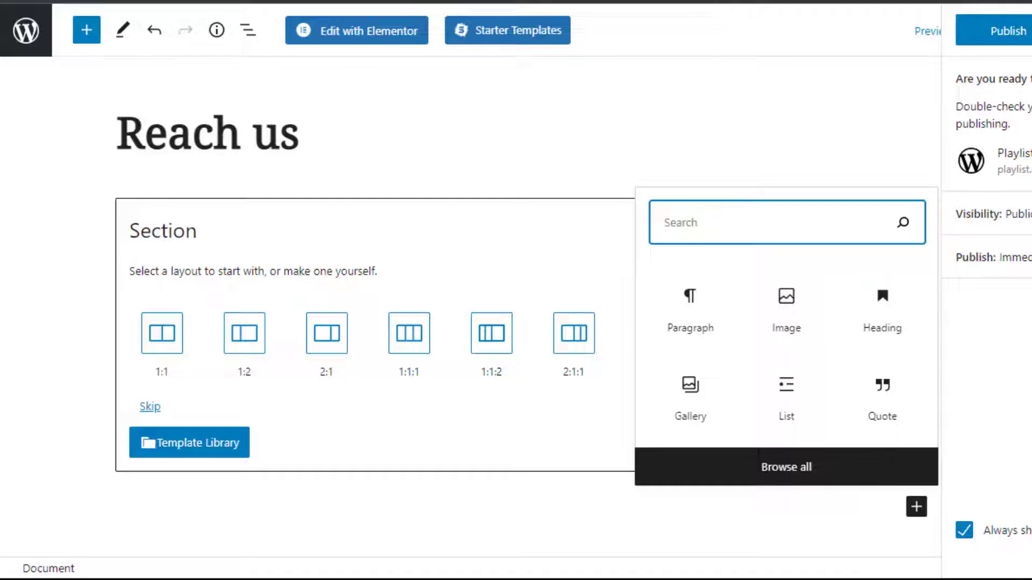
pyautogui.press('Escape')
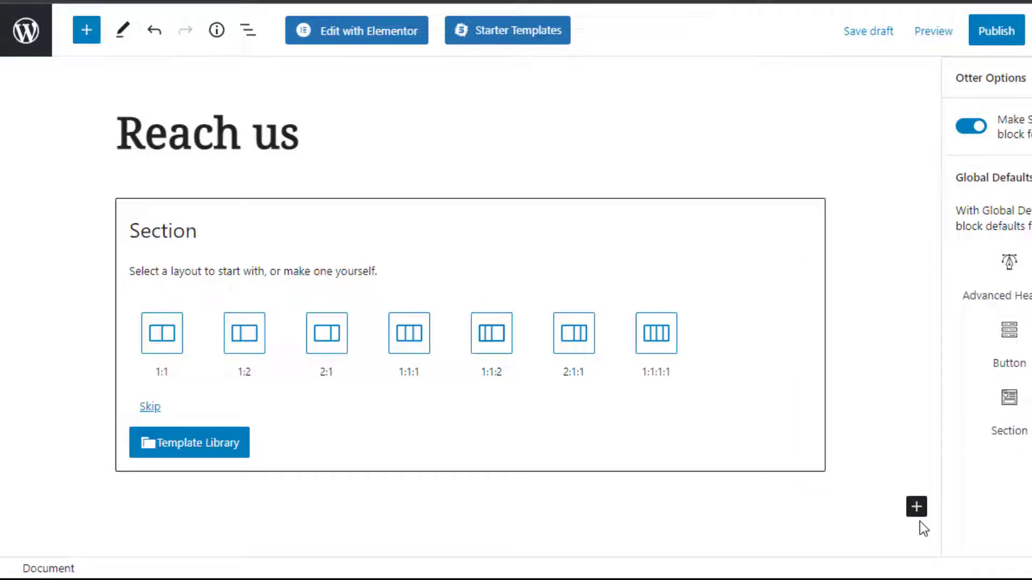
# - Insert the Forminator Form block, found by searching 'form', showing the Drop CV fields
pyautogui.click(919, 511)
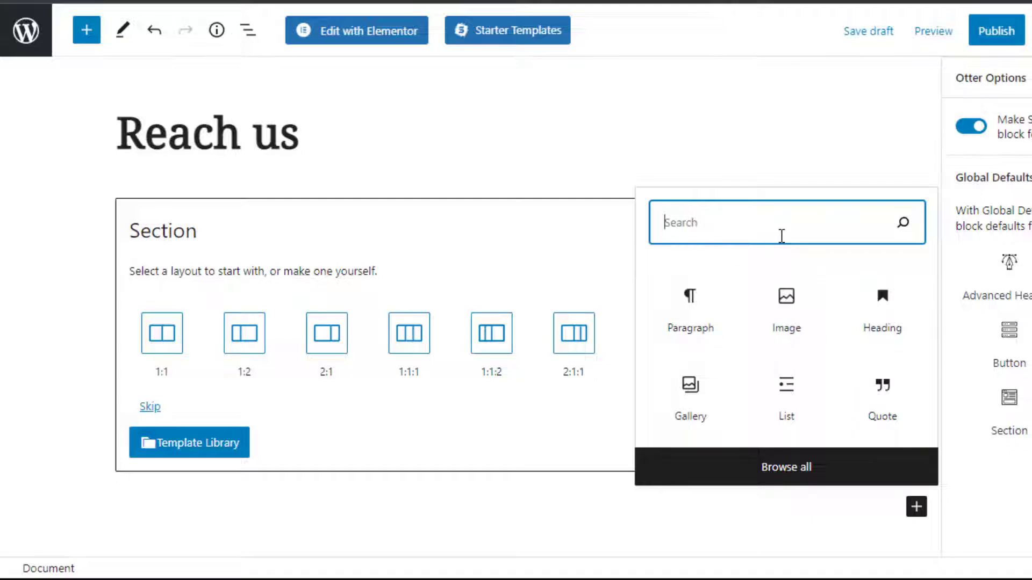
pyautogui.write('for')
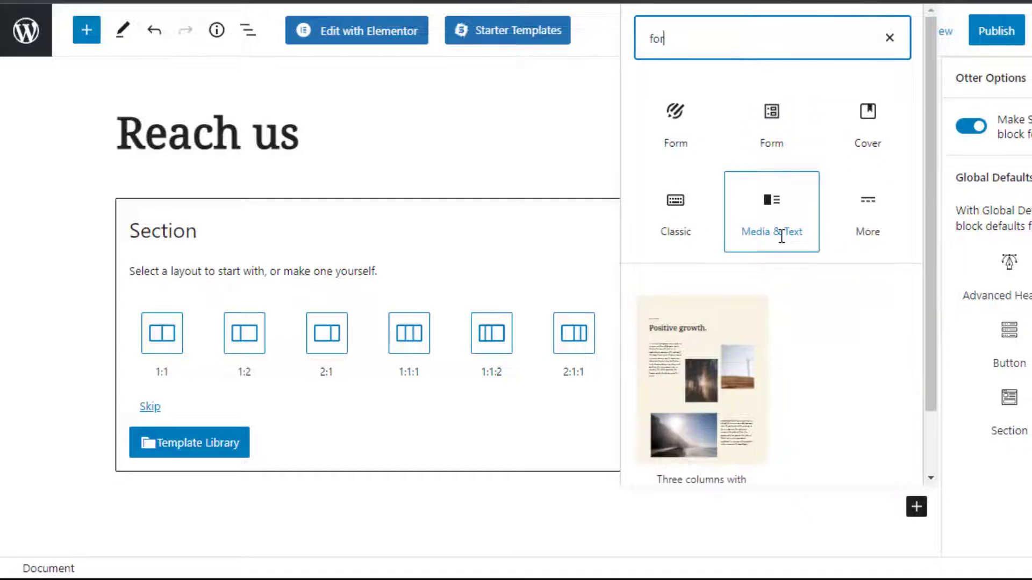
pyautogui.write('m')
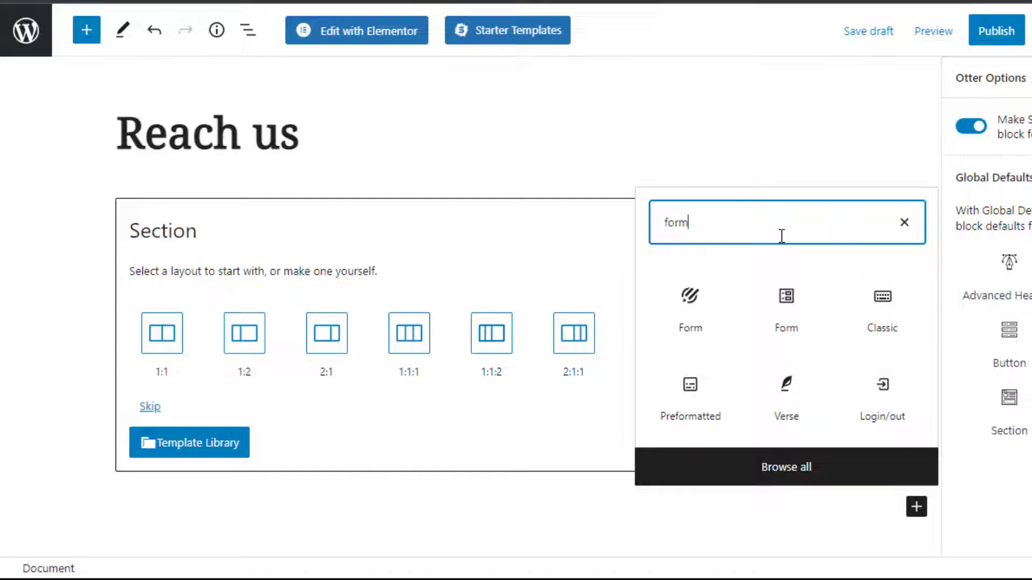
pyautogui.click(680, 316)
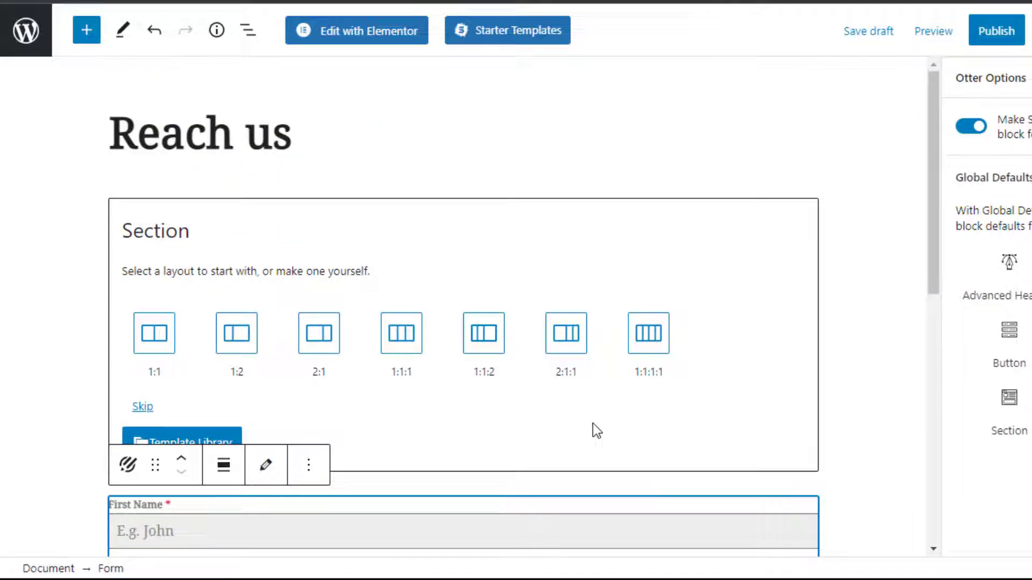
pyautogui.scroll(-10, 593, 424)
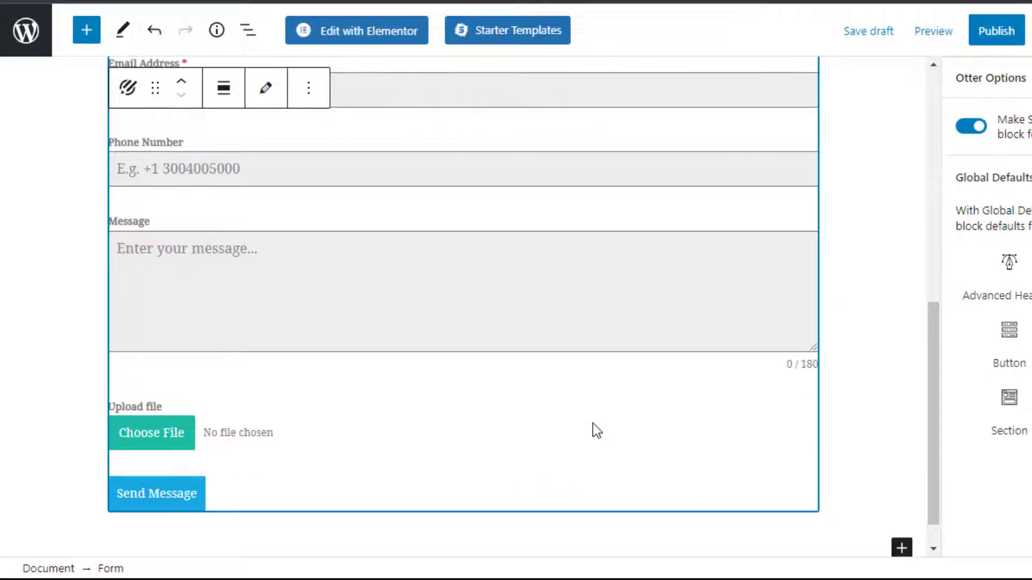
pyautogui.scroll(10, 852, 403)
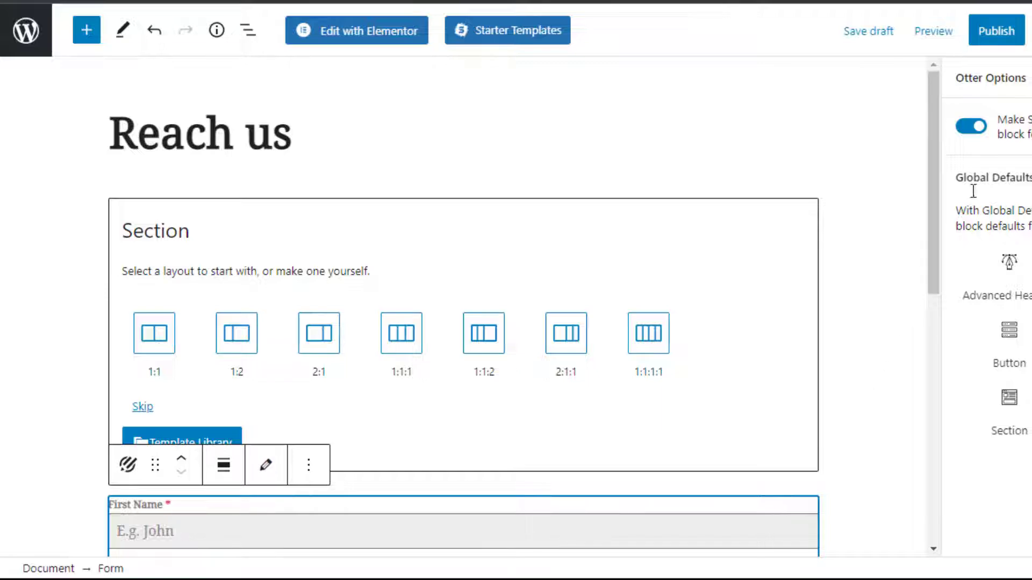
# - Publish the Reach us page and view it live
pyautogui.click(1003, 41)
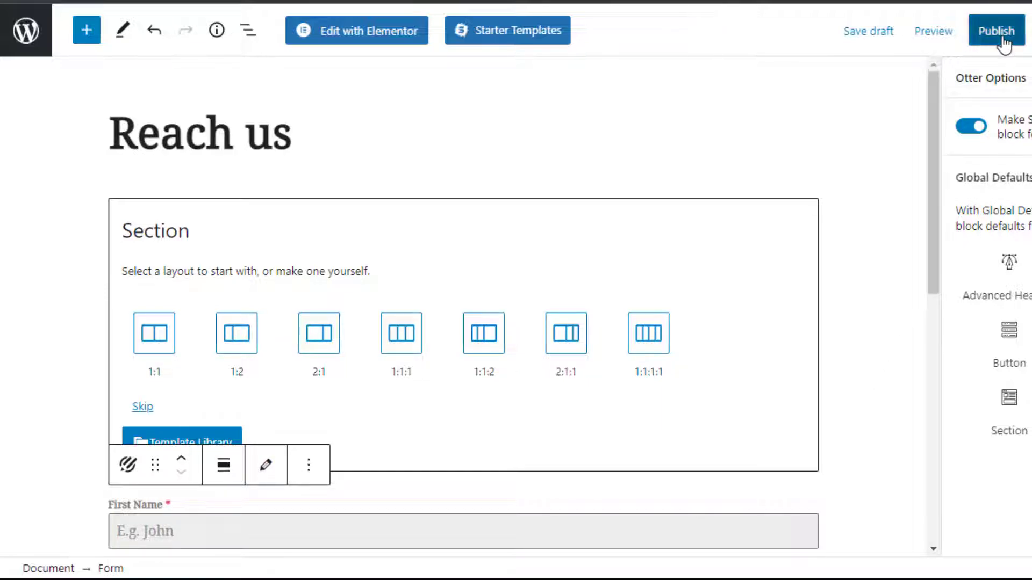
pyautogui.click(1004, 44)
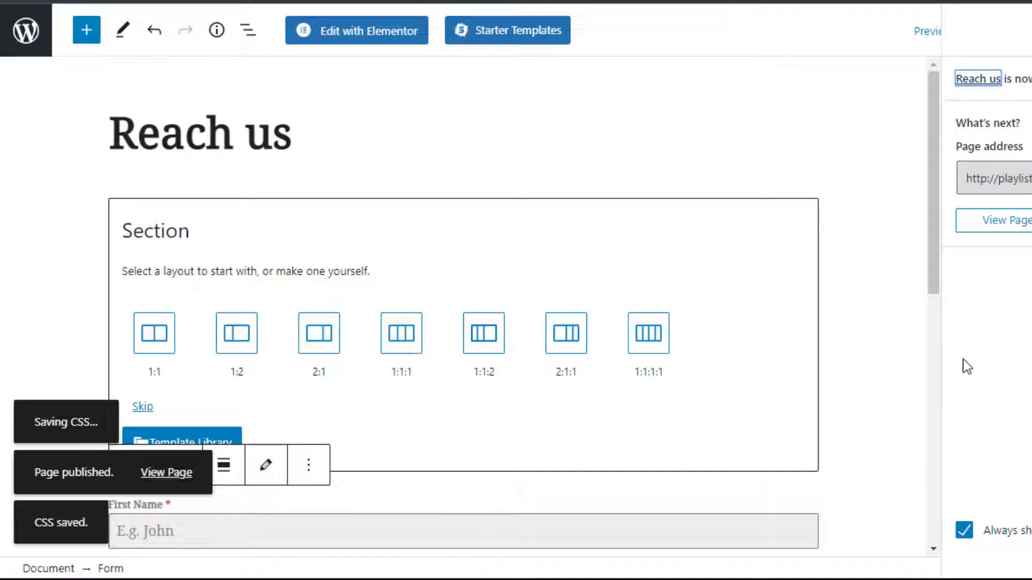
pyautogui.click(1011, 224)
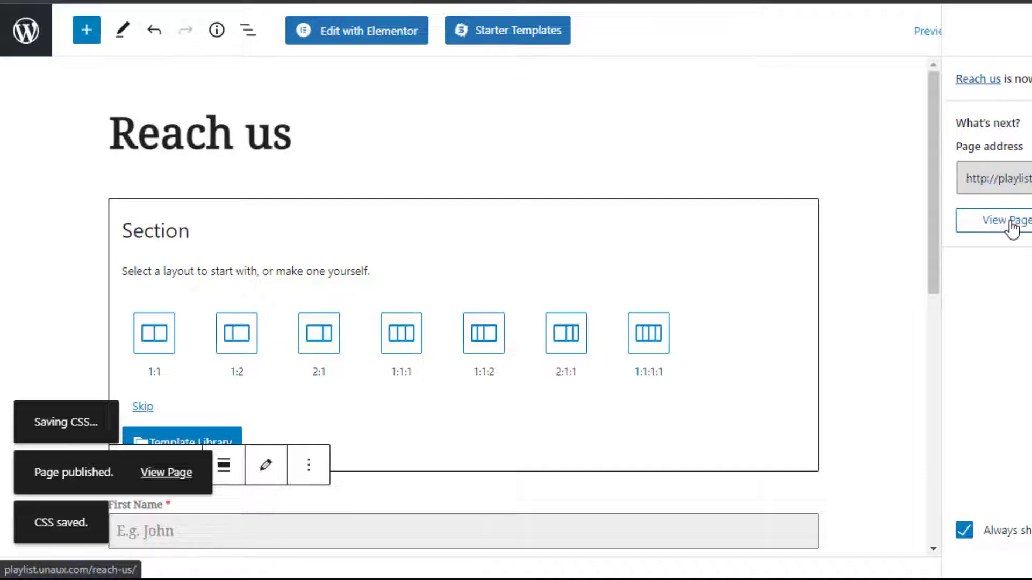
pyautogui.click(999, 226)
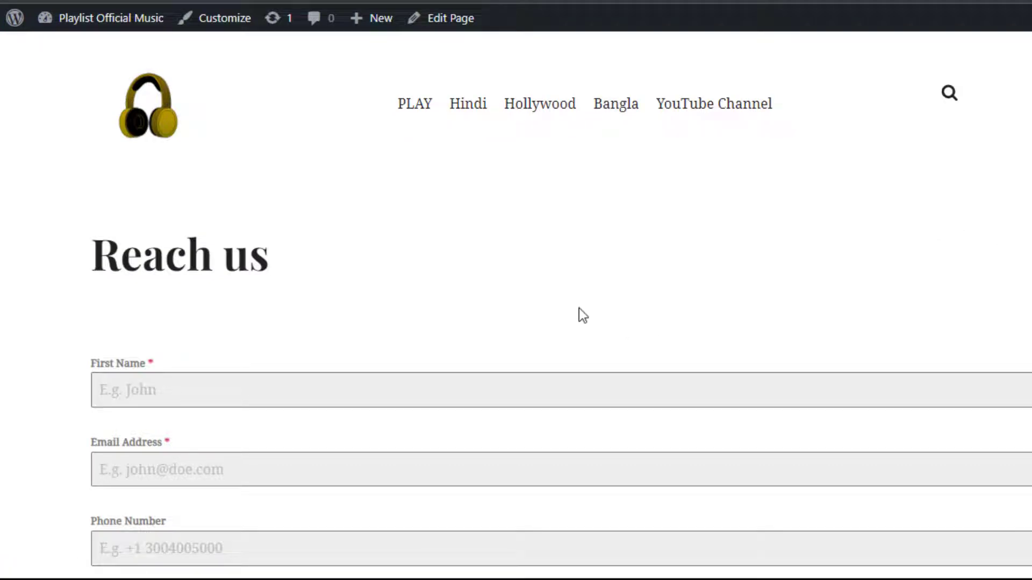
# - Scroll the live Reach us page to check the Upload file field, then back up
pyautogui.scroll(-7, 552, 288)
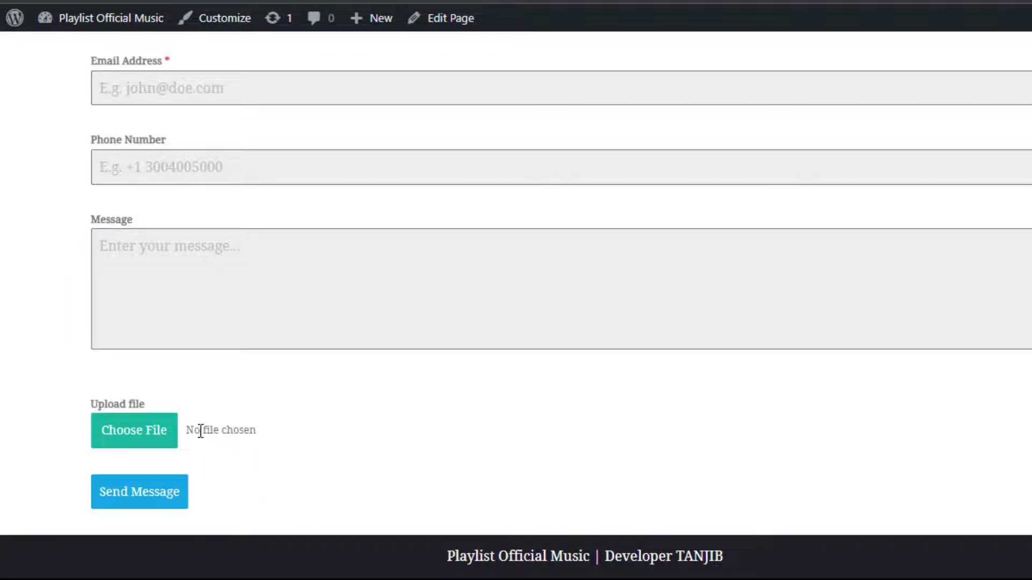
pyautogui.scroll(7, 344, 467)
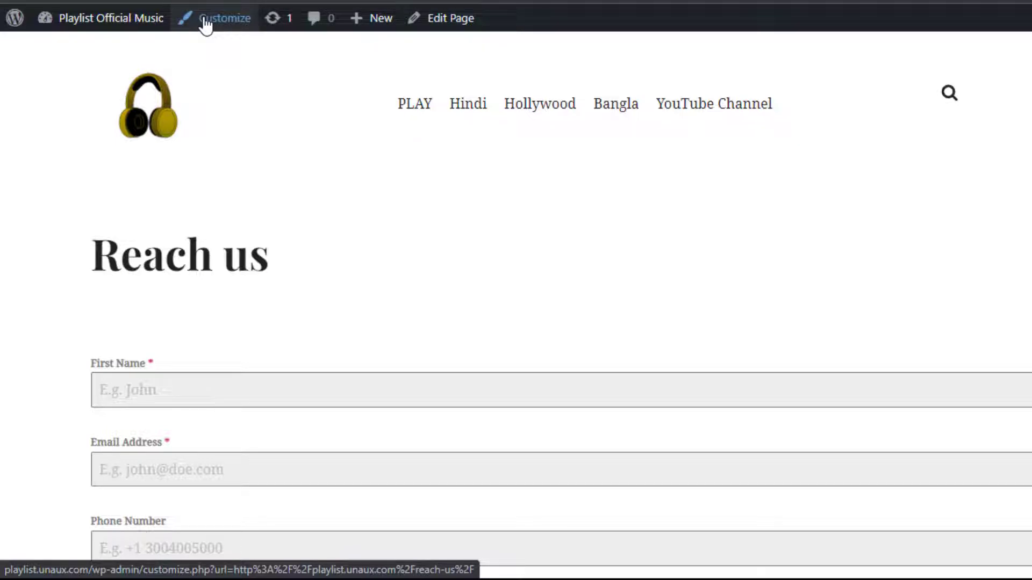
# - In the Customizer's Menus panel, open the Main menu and list the Pages available to add
pyautogui.click(206, 23)
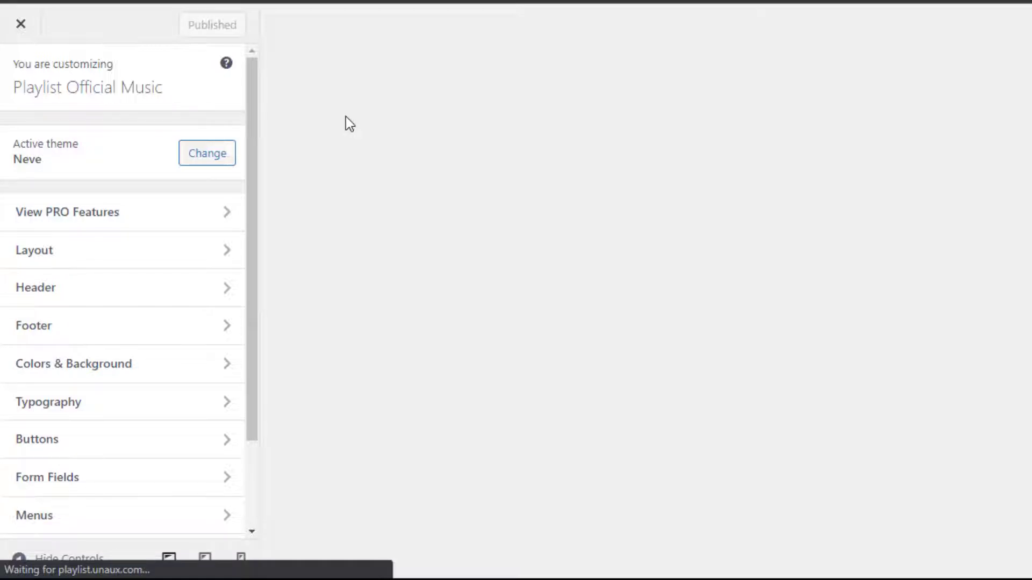
pyautogui.scroll(-2, 86, 401)
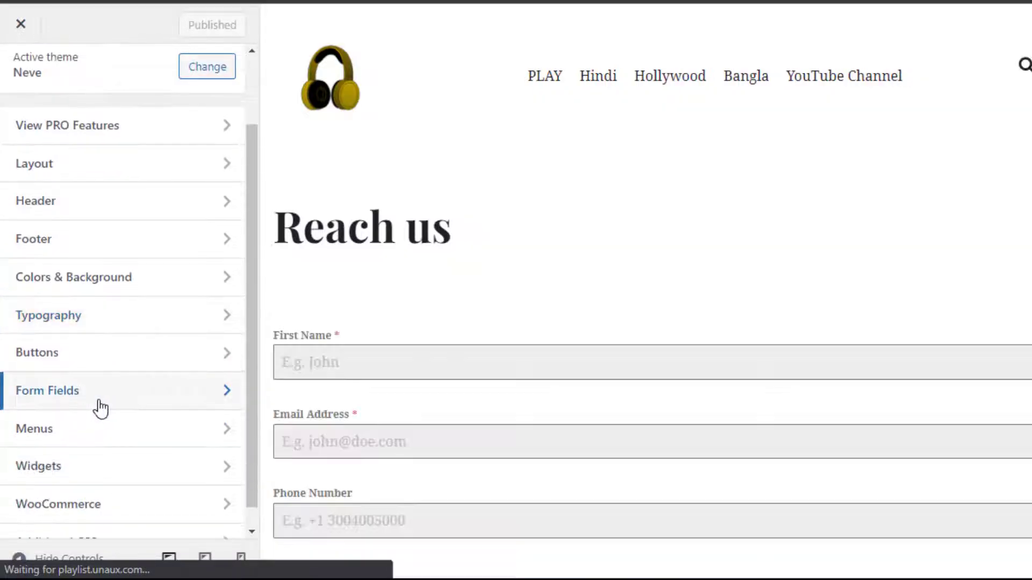
pyautogui.click(157, 443)
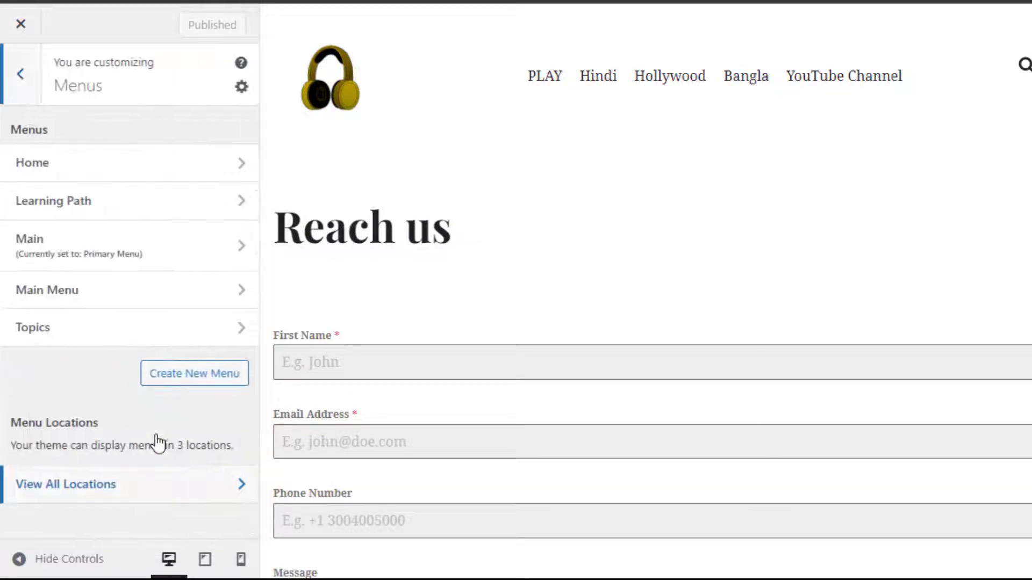
pyautogui.click(113, 258)
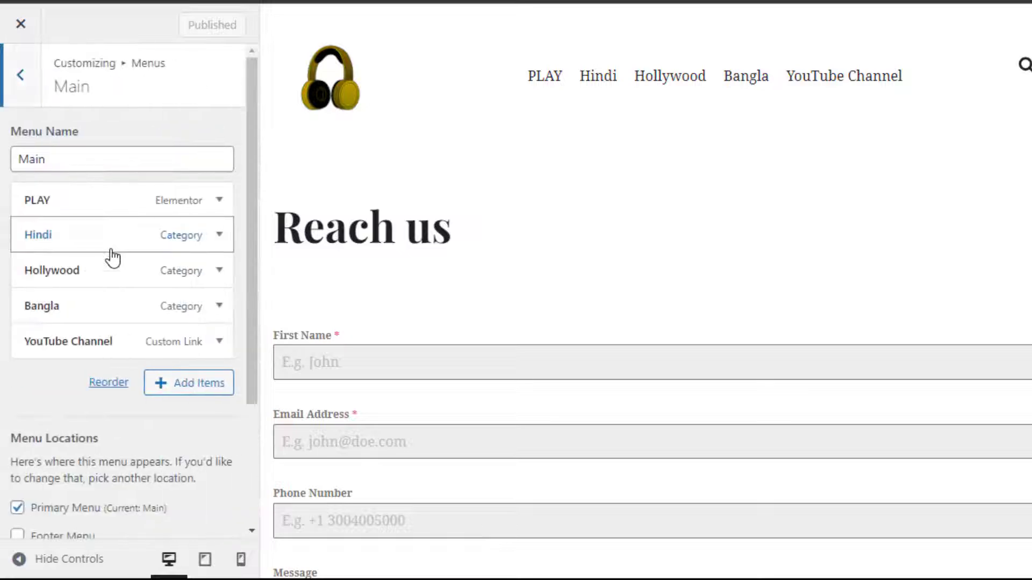
pyautogui.click(182, 395)
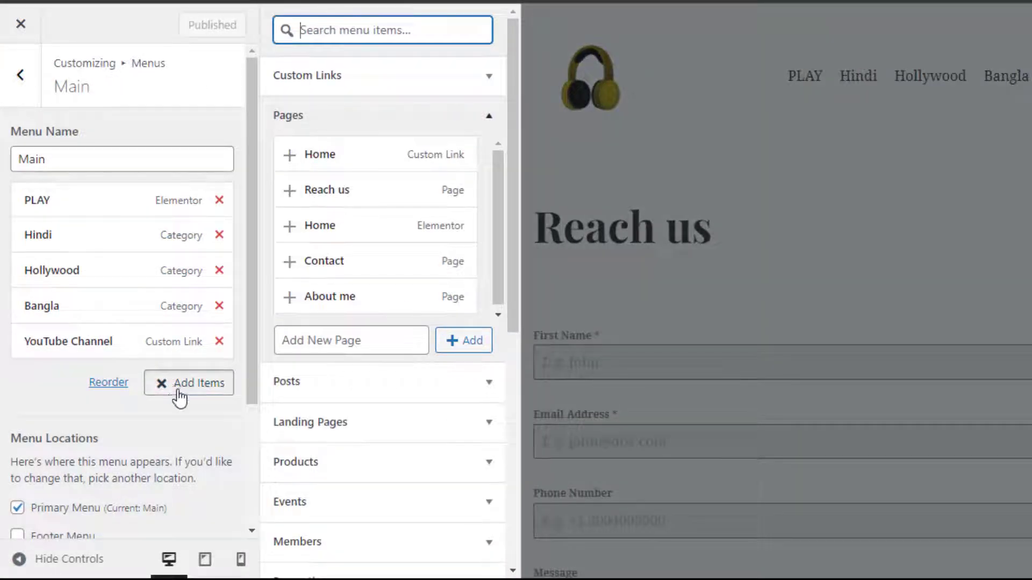
# - Add the Reach us page to the Main menu after YouTube Channel and publish the change
pyautogui.click(290, 190)
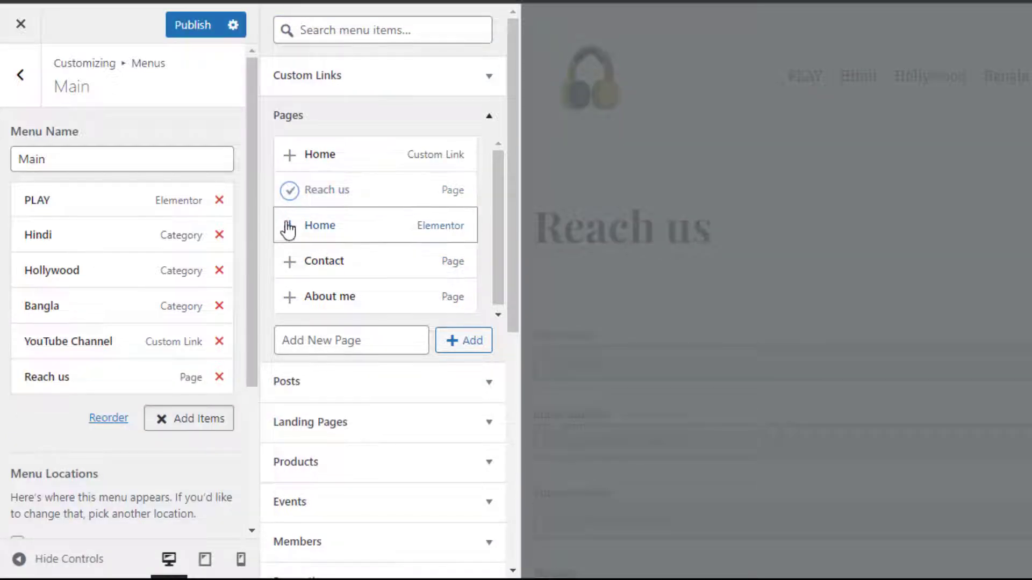
pyautogui.scroll(-5, 360, 507)
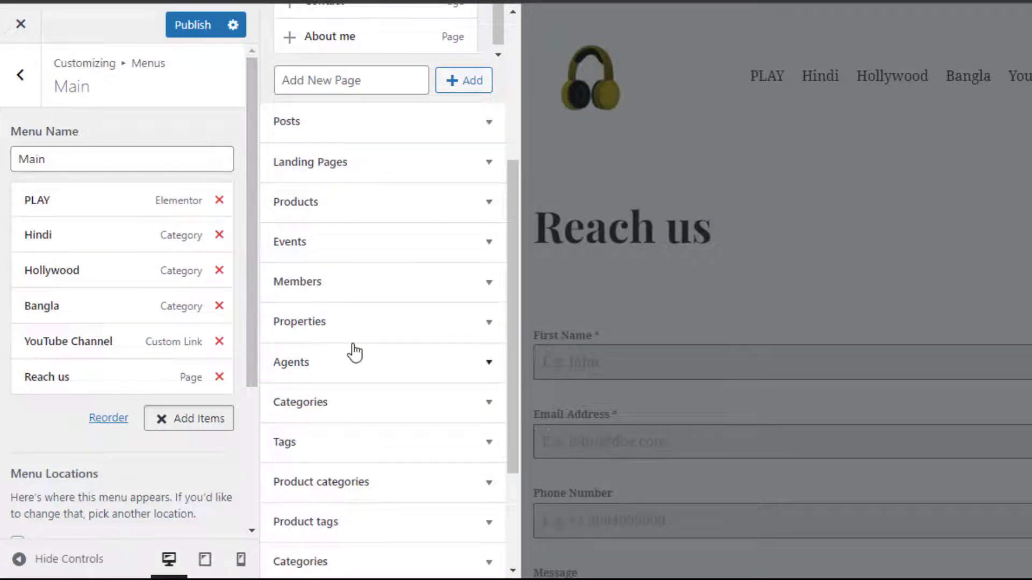
pyautogui.scroll(5, 354, 352)
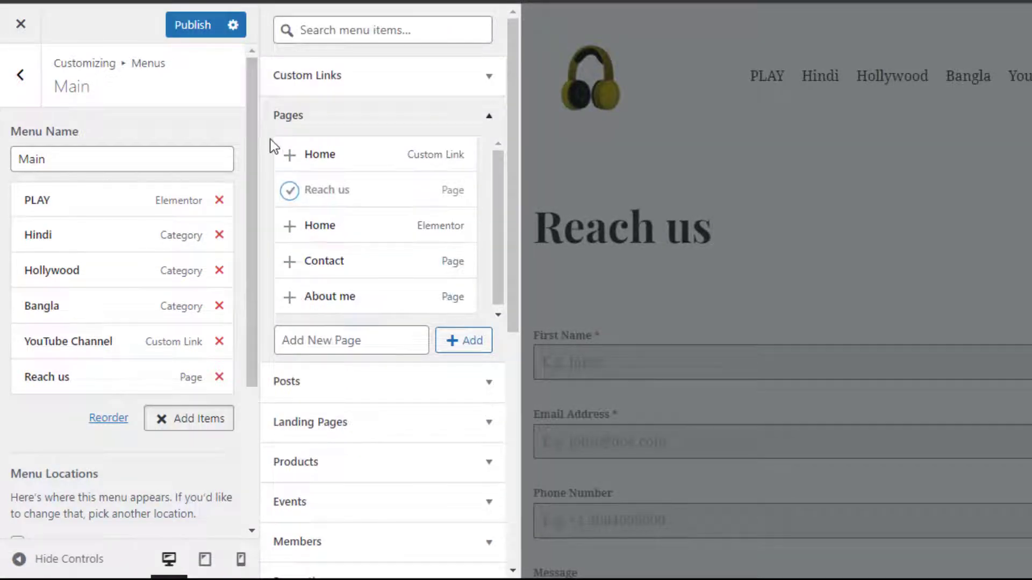
pyautogui.click(197, 26)
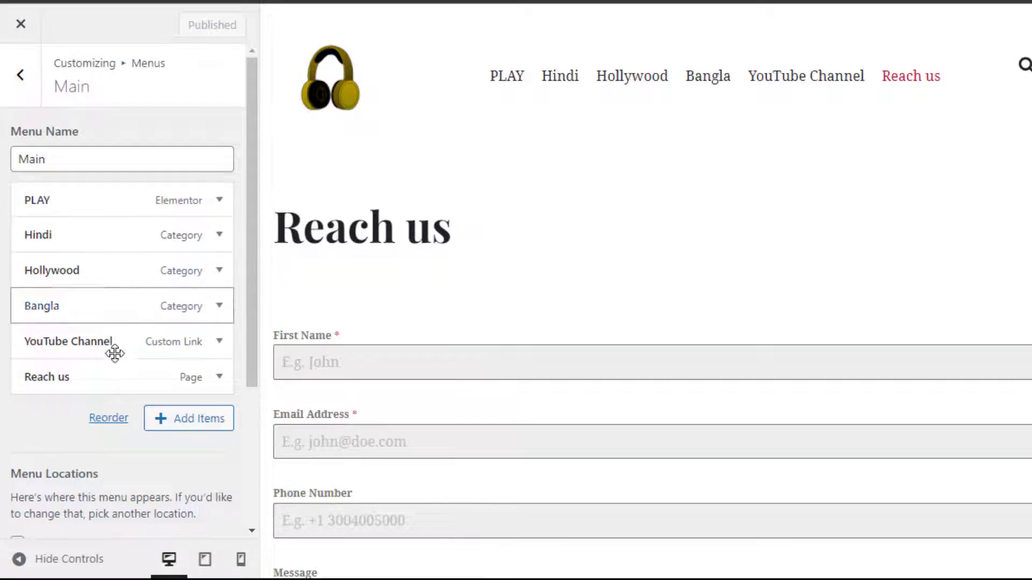
pyautogui.scroll(-2, 88, 441)
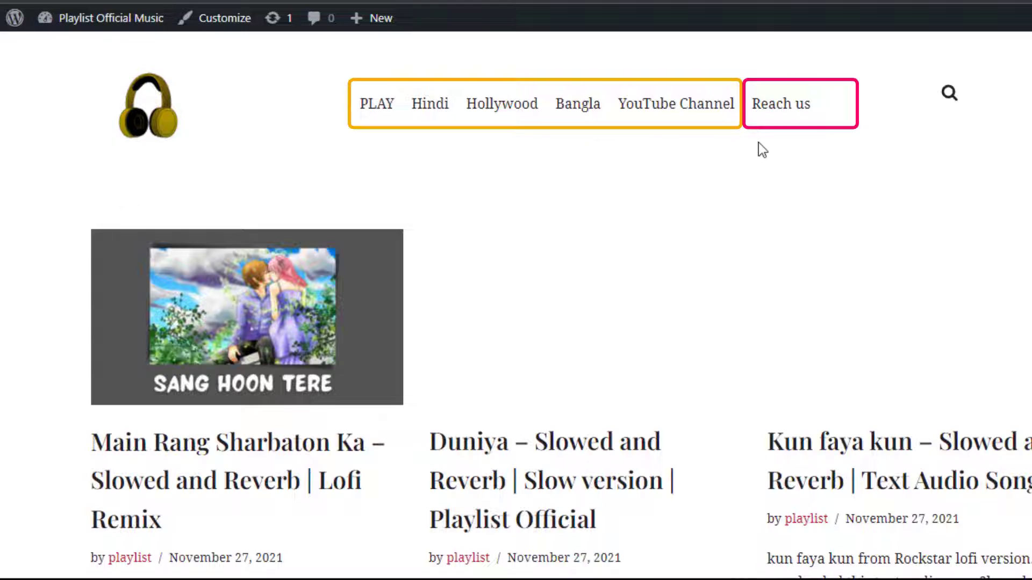
# - Open Reach us from the site menu and enter a first name and e-mail address
pyautogui.click(780, 110)
pyautogui.click(229, 399)
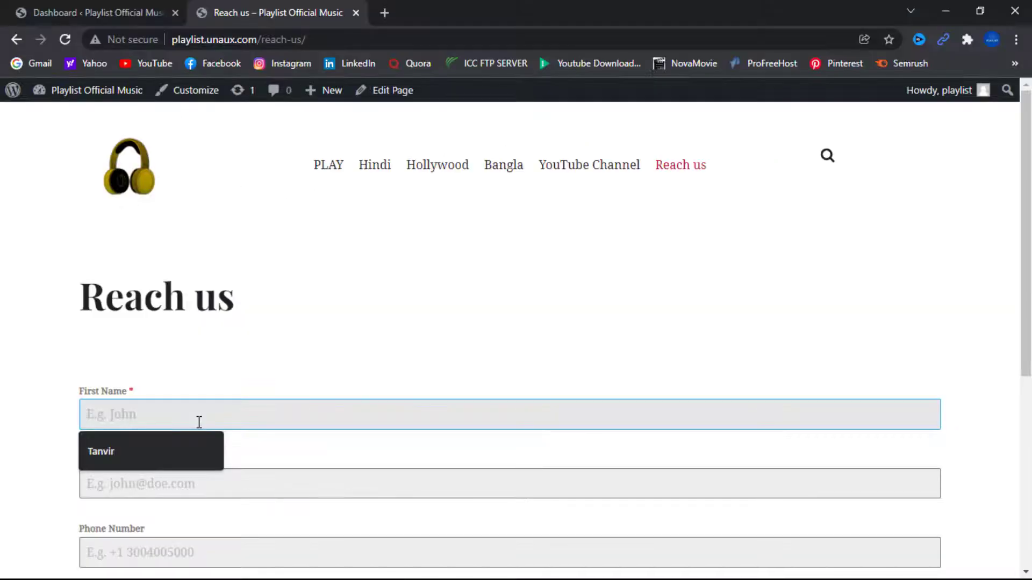
pyautogui.write('Md')
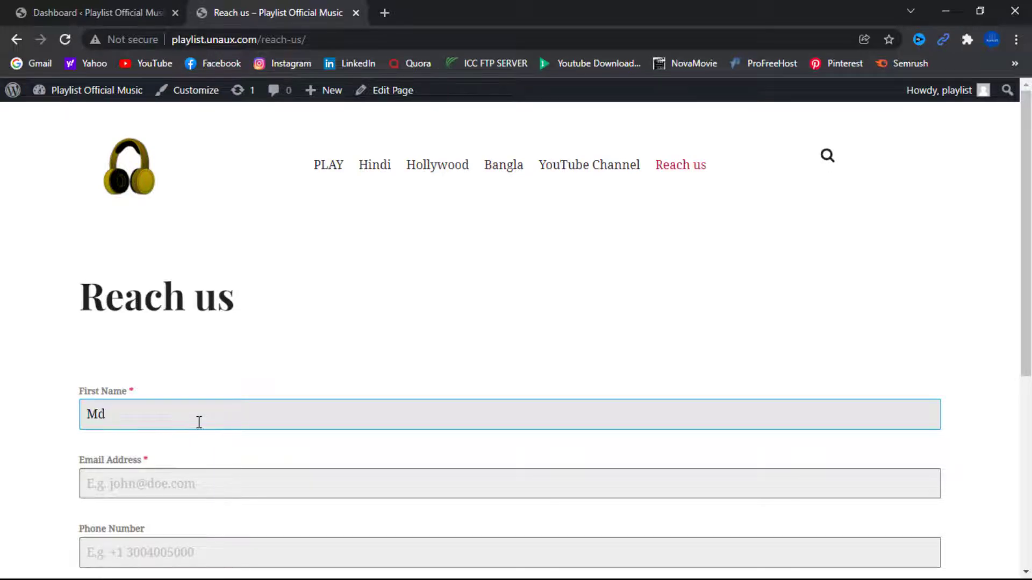
pyautogui.write('.Tanvir')
pyautogui.click(179, 486)
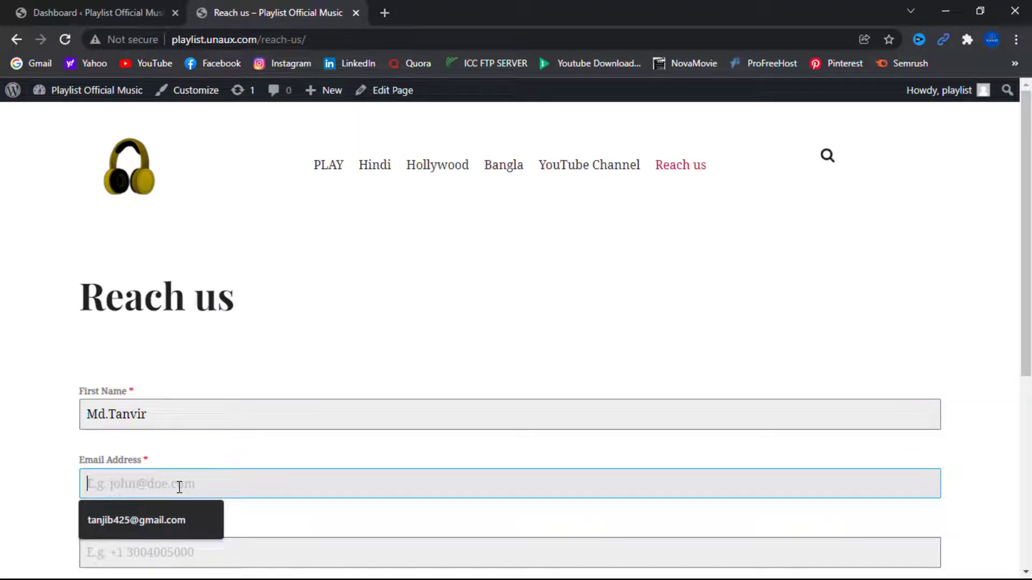
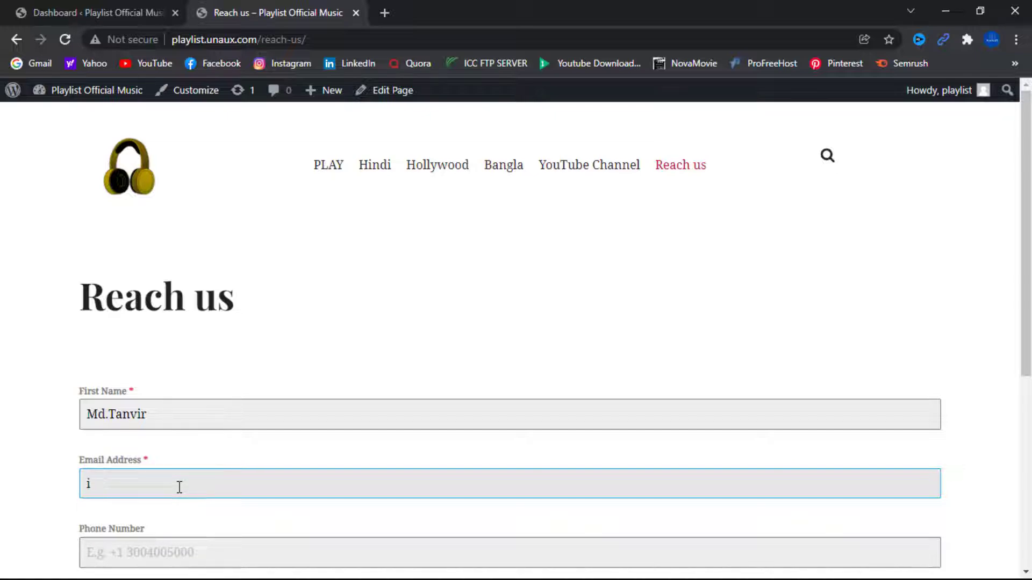
# - Fill in the phone number and a short self-introduction in the Message box
pyautogui.scroll(-3, 196, 430)
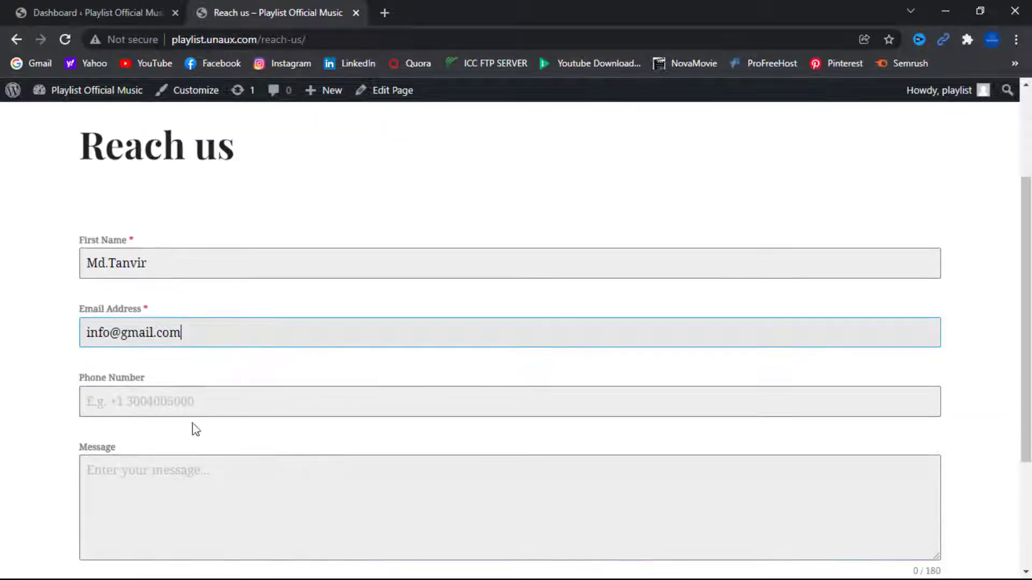
pyautogui.click(195, 399)
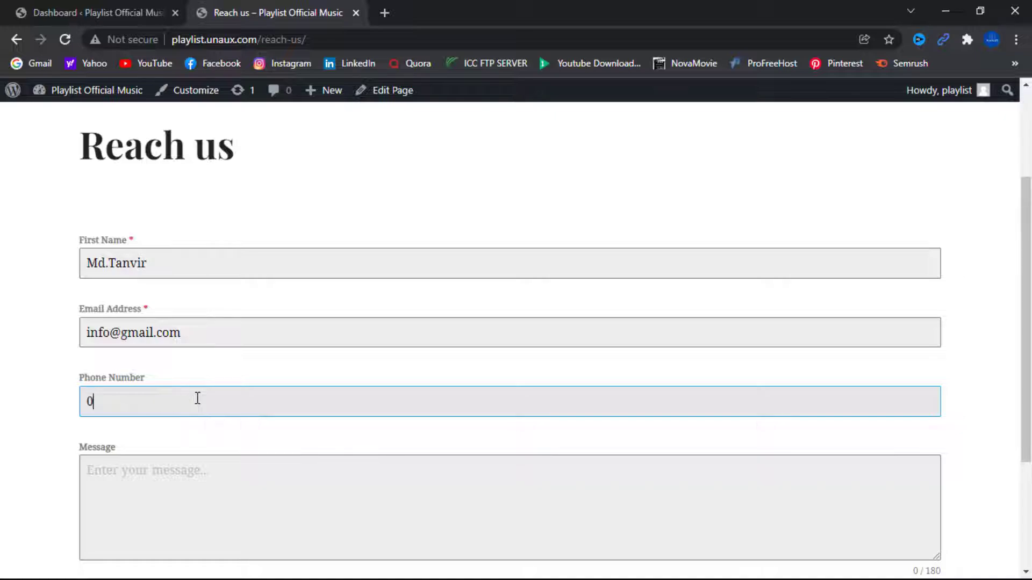
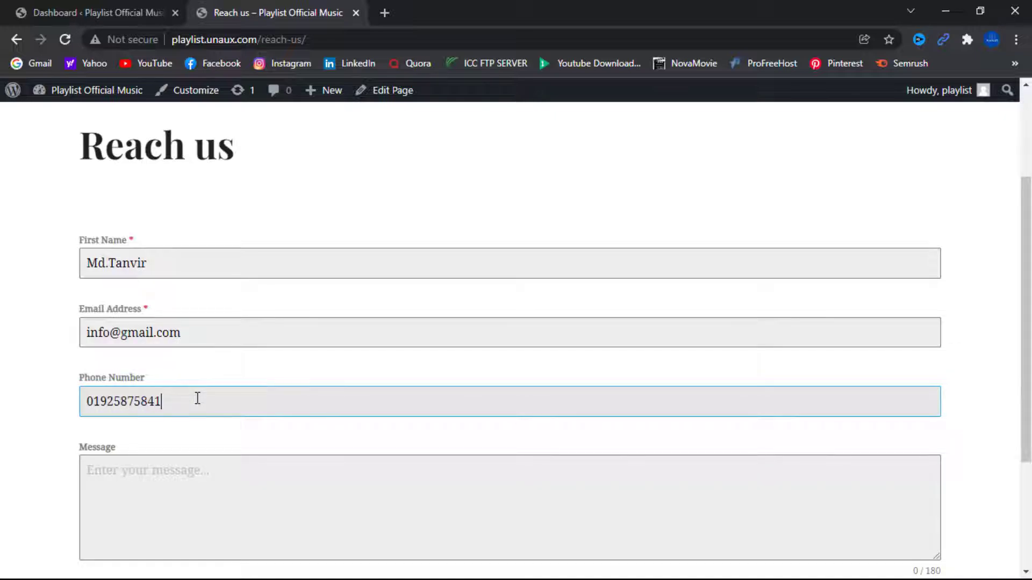
pyautogui.click(175, 473)
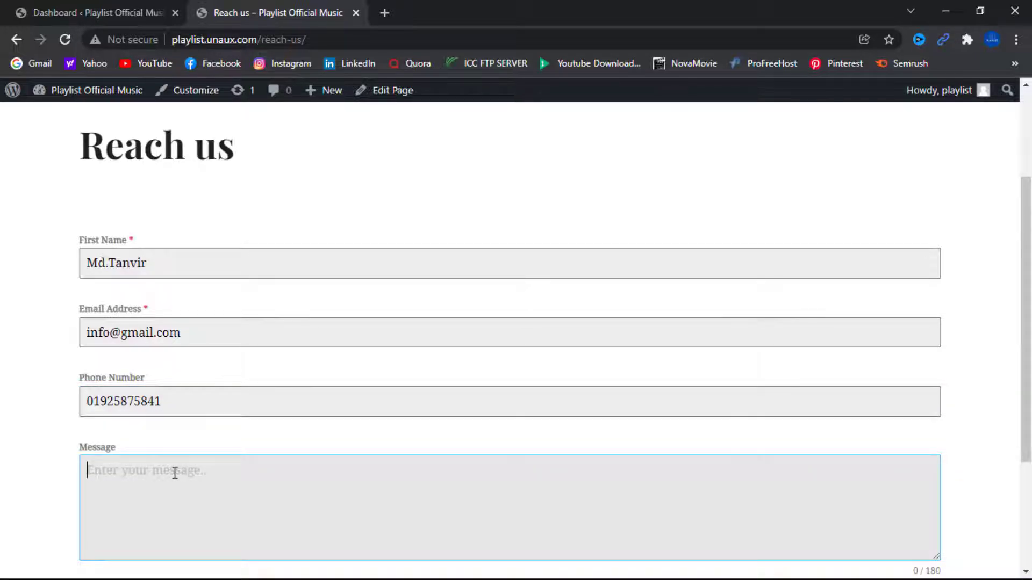
pyautogui.write('Hi,i')
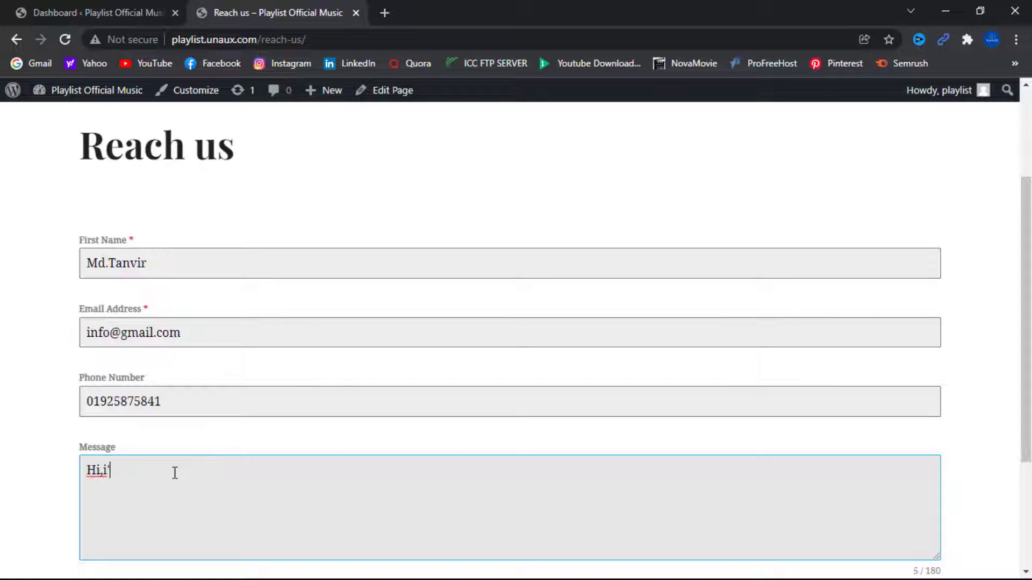
pyautogui.write('m Tanvir from Verdan')
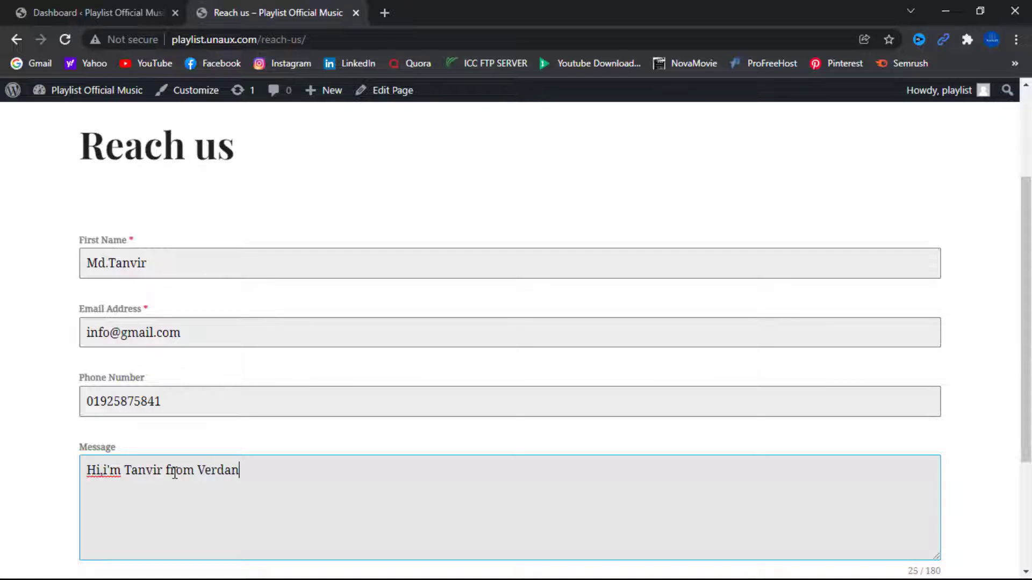
pyautogui.write('t Official')
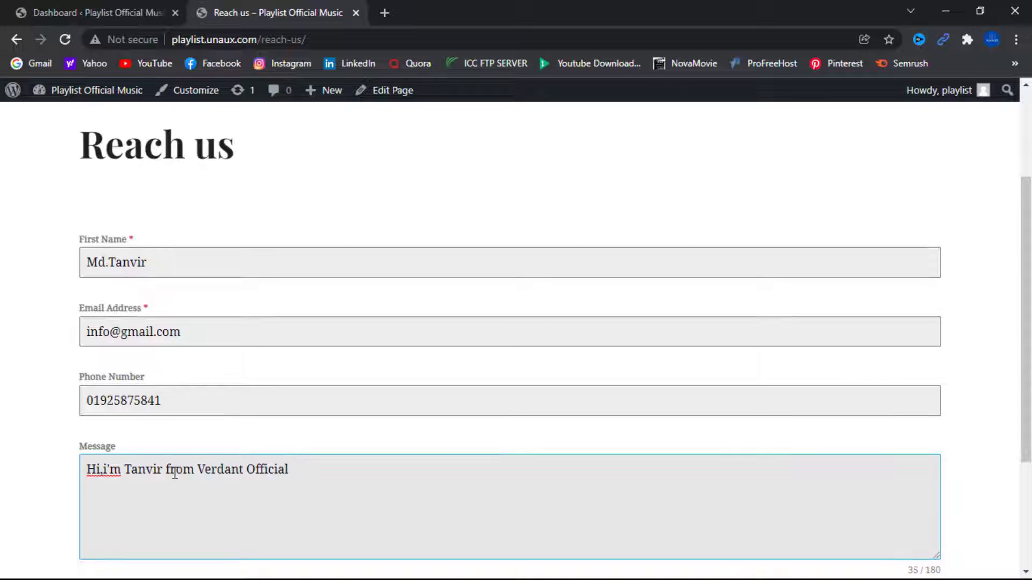
pyautogui.scroll(-3, 173, 471)
# - Attach CV.pdf from Downloads, send the message, and check the thank-you confirmation
pyautogui.click(116, 480)
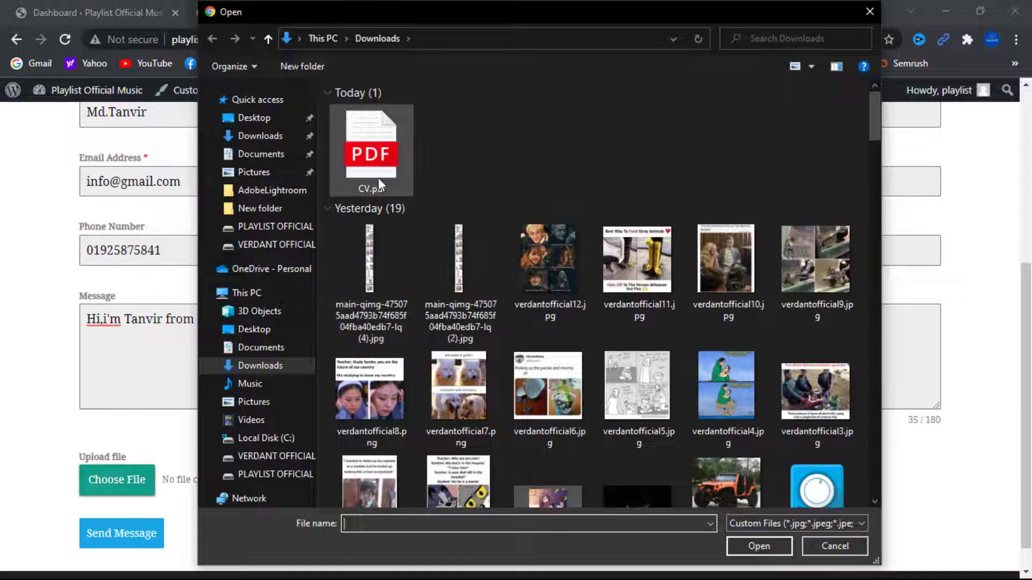
pyautogui.click(377, 173)
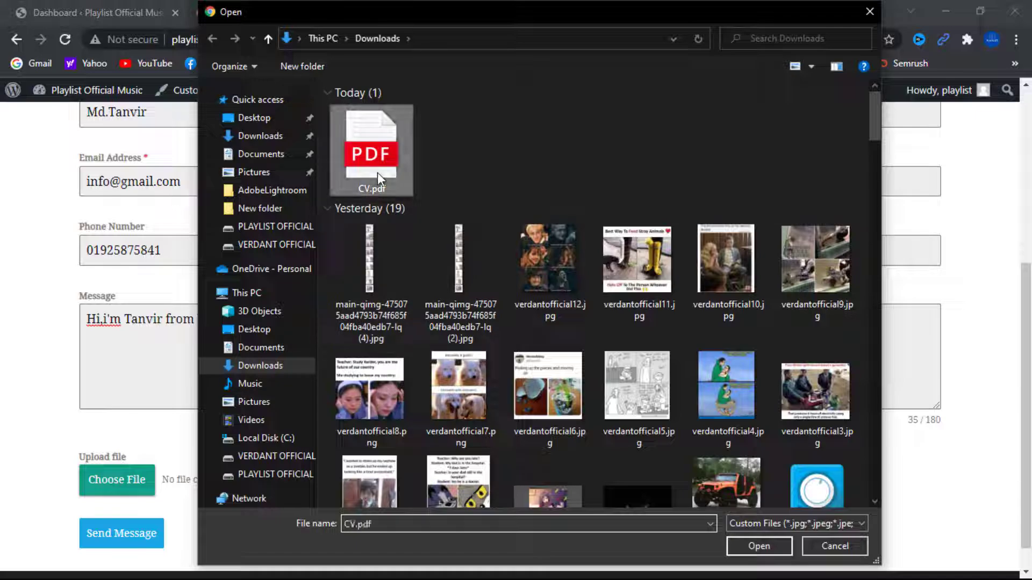
pyautogui.click(763, 545)
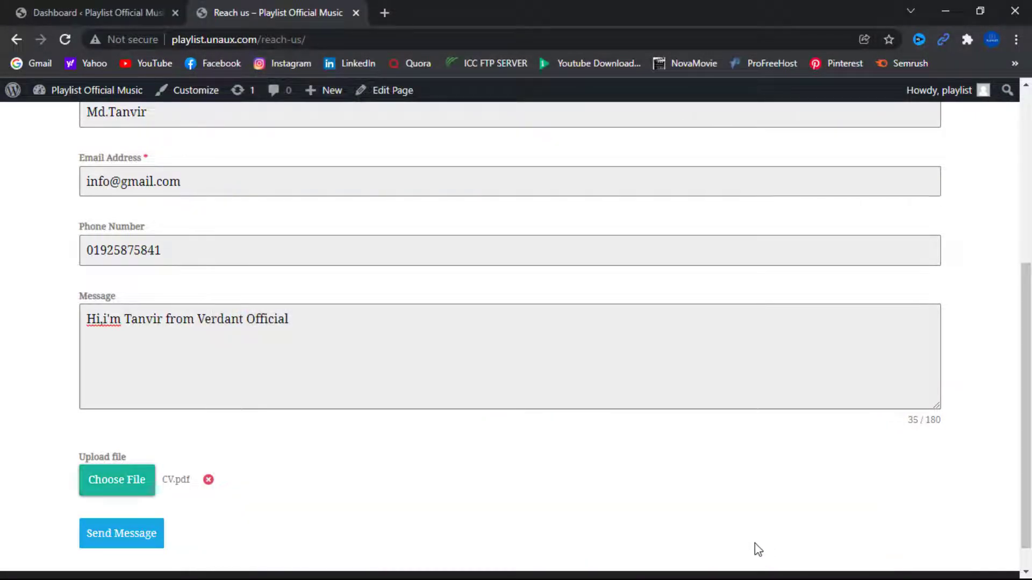
pyautogui.click(102, 539)
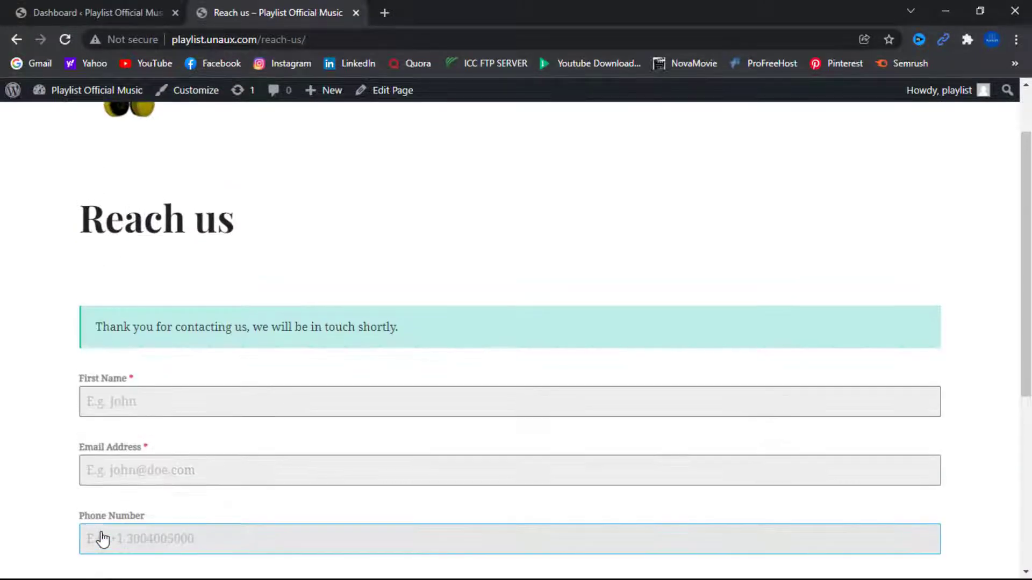
pyautogui.moveTo(94, 331); pyautogui.dragTo(422, 330)
pyautogui.click(449, 319)
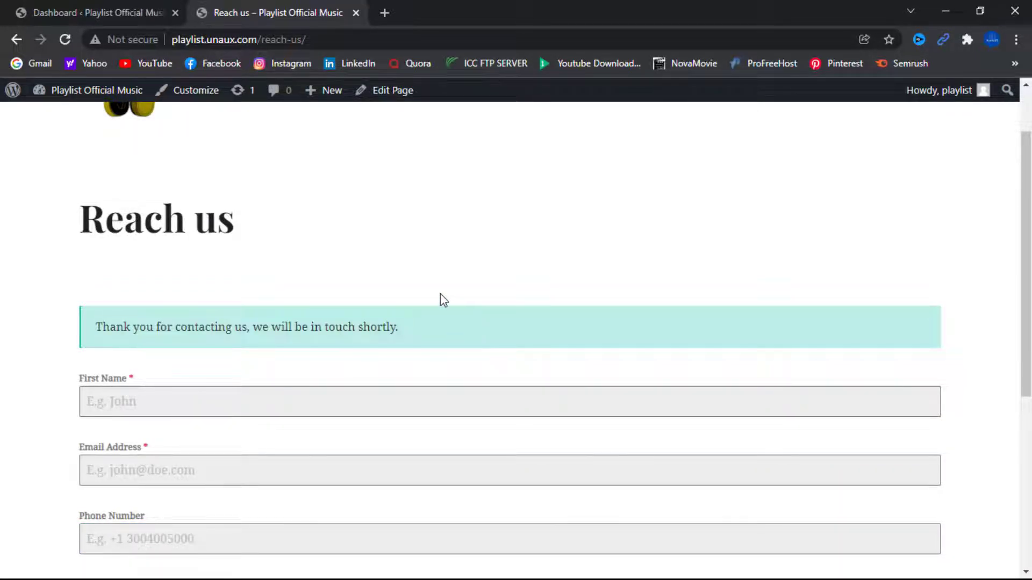
# - In the admin dashboard, list the Drop CV form's entries under Forminator Submissions
pyautogui.click(149, 12)
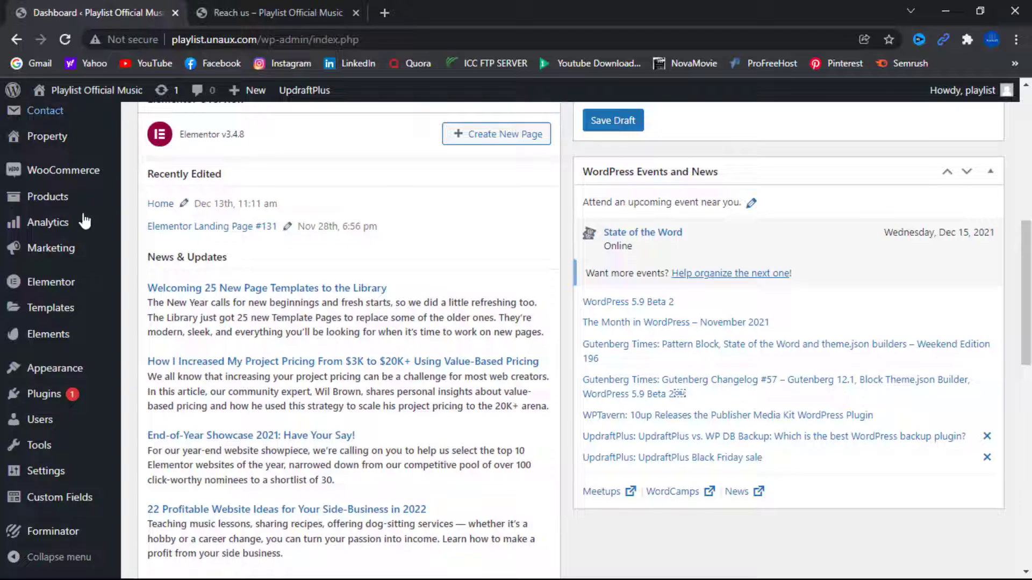
pyautogui.scroll(-2, 51, 445)
pyautogui.moveTo(53, 532)
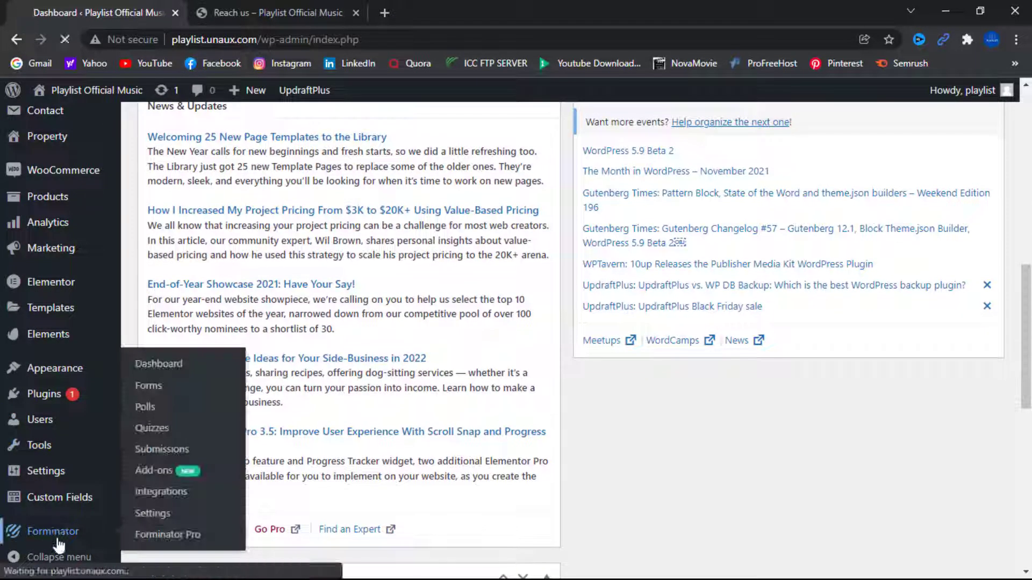
pyautogui.click(151, 452)
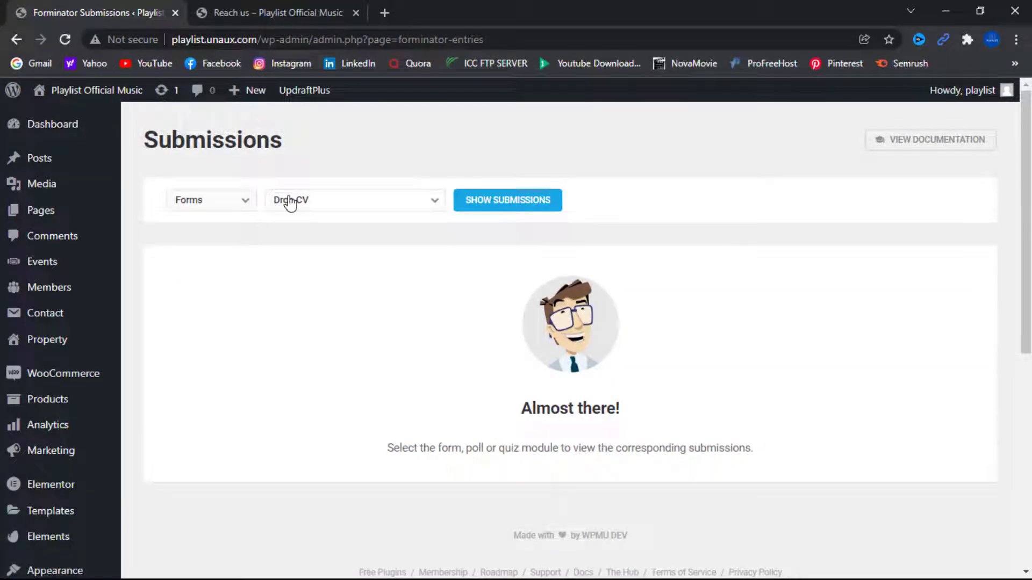
pyautogui.click(490, 208)
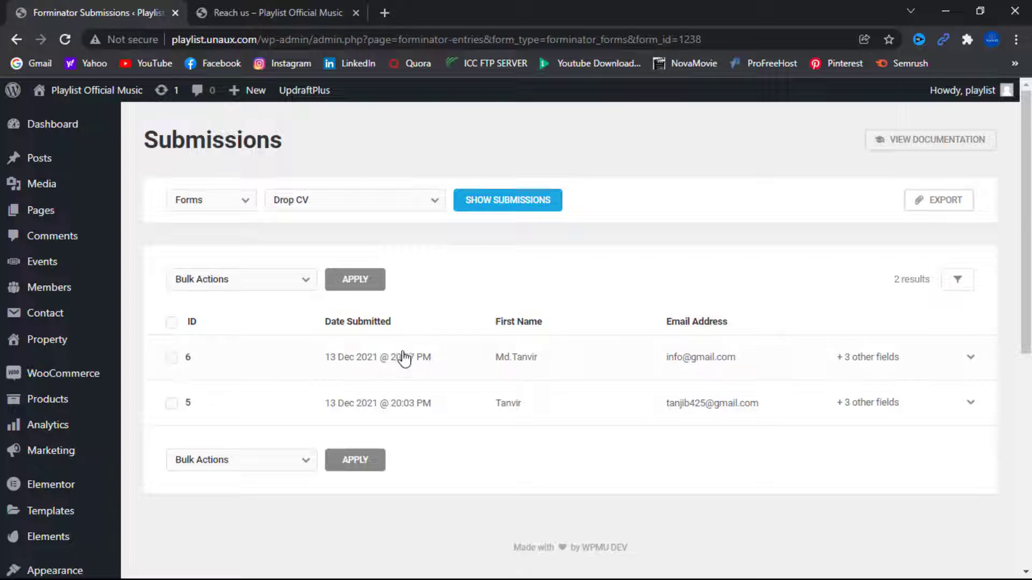
# - Expand submission #6, review its message and phone number, and open the uploaded CV-1.pdf
pyautogui.click(699, 358)
pyautogui.scroll(-3, 509, 382)
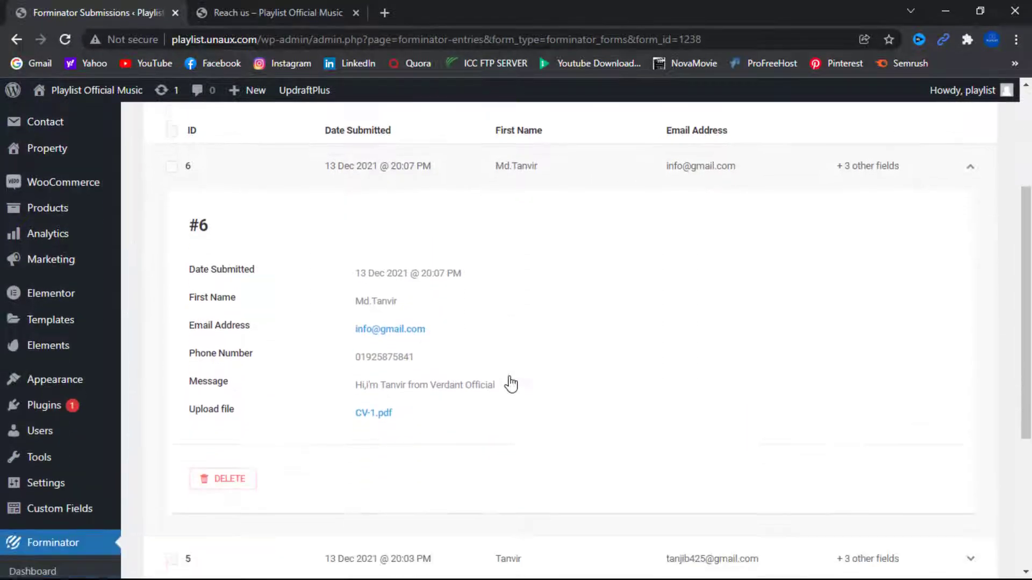
pyautogui.moveTo(495, 352); pyautogui.dragTo(350, 357)
pyautogui.moveTo(415, 324); pyautogui.dragTo(356, 321)
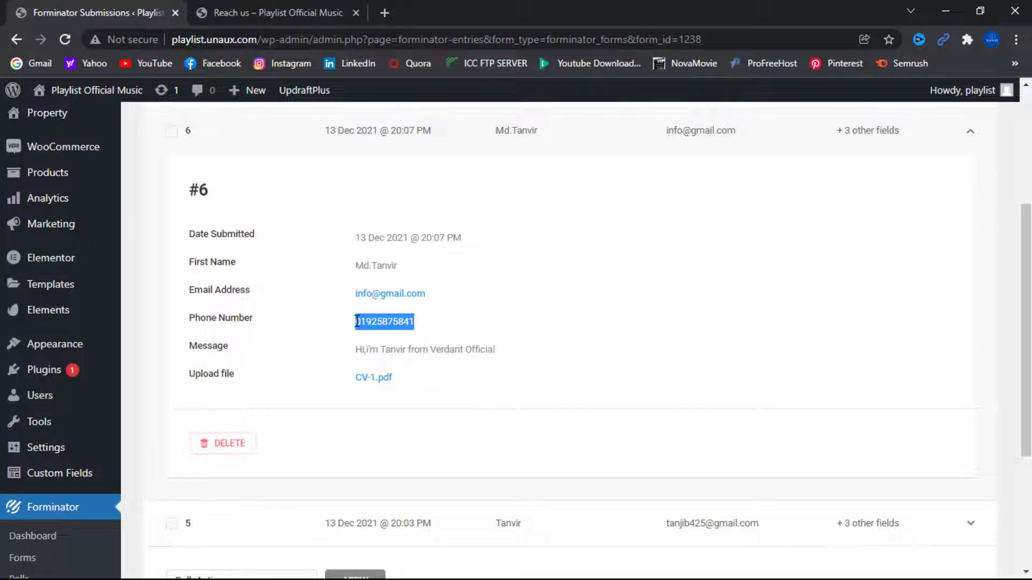
pyautogui.click(489, 318)
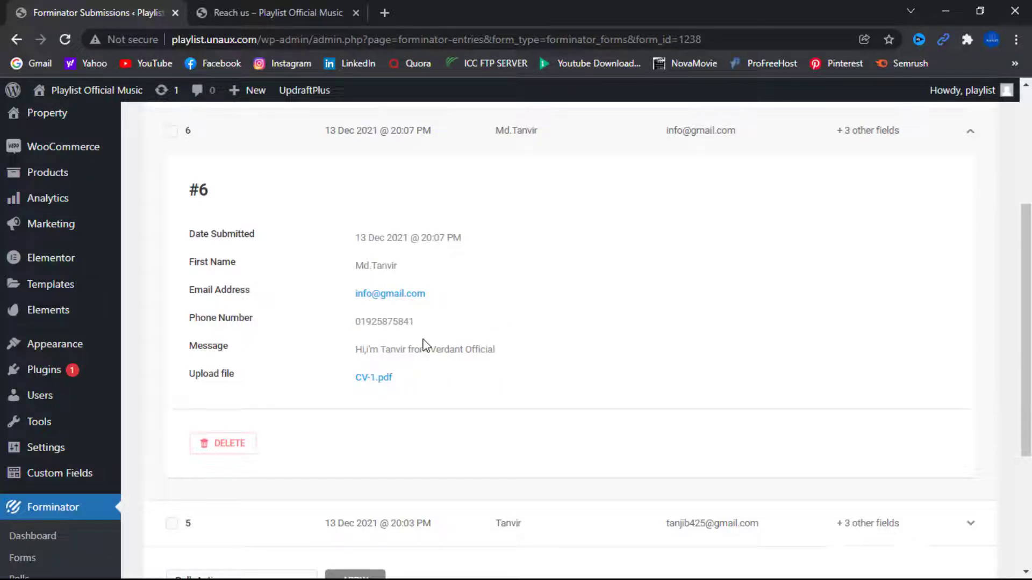
pyautogui.click(368, 379)
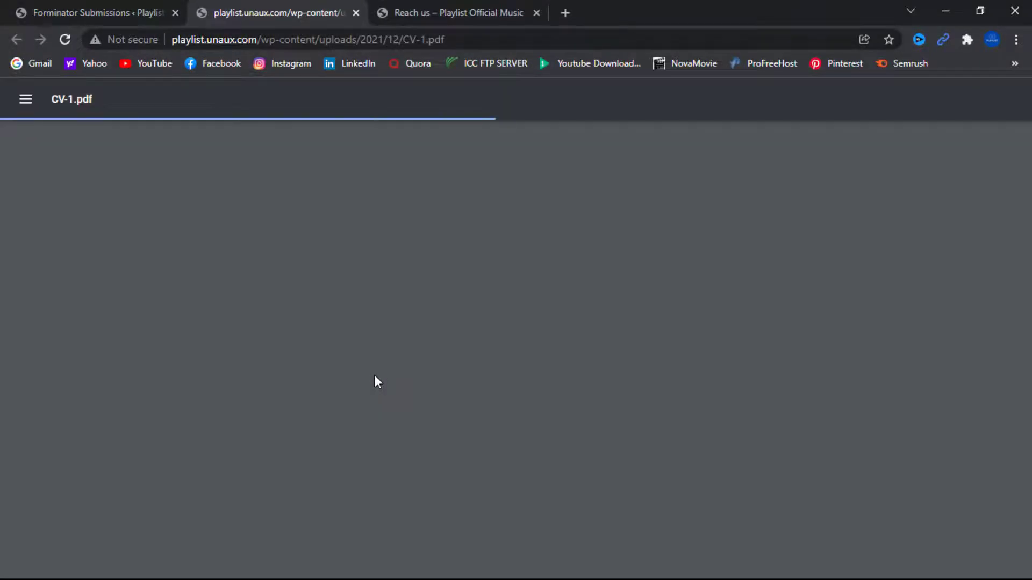
# - Scroll through the CV-1.pdf resume, then close its tab to return to entry #6
pyautogui.scroll(-7, 376, 371)
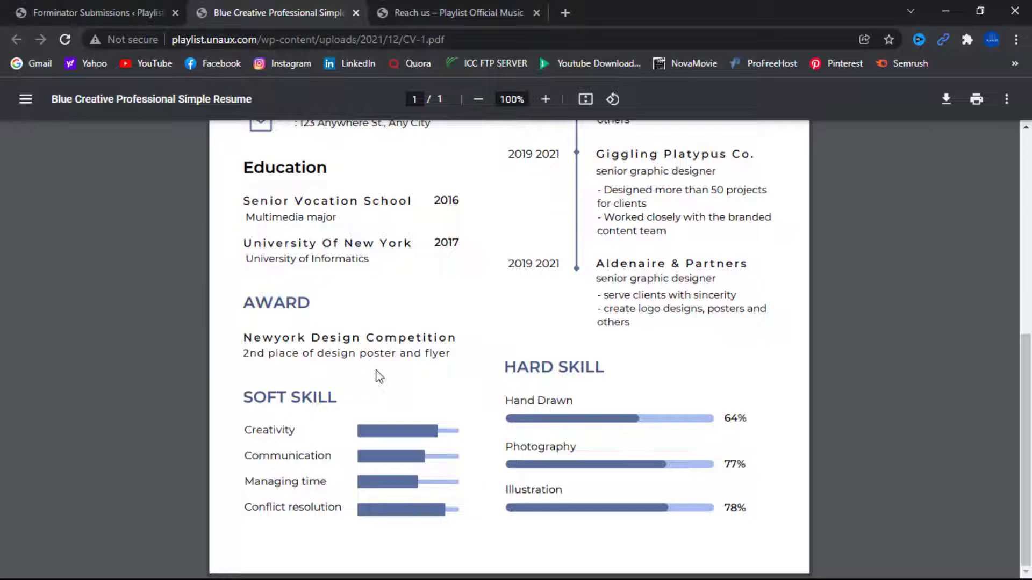
pyautogui.scroll(8, 379, 376)
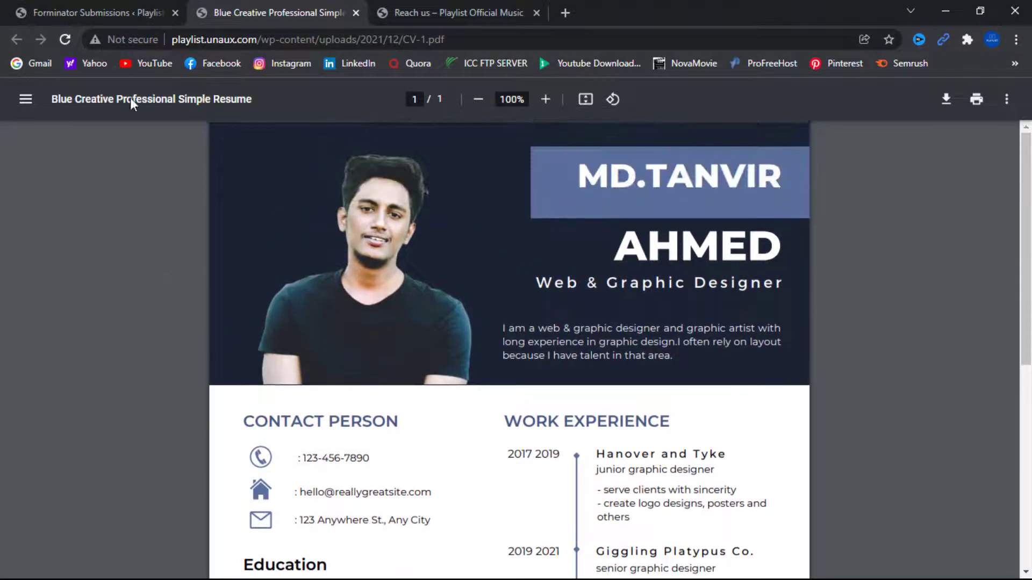
pyautogui.click(356, 13)
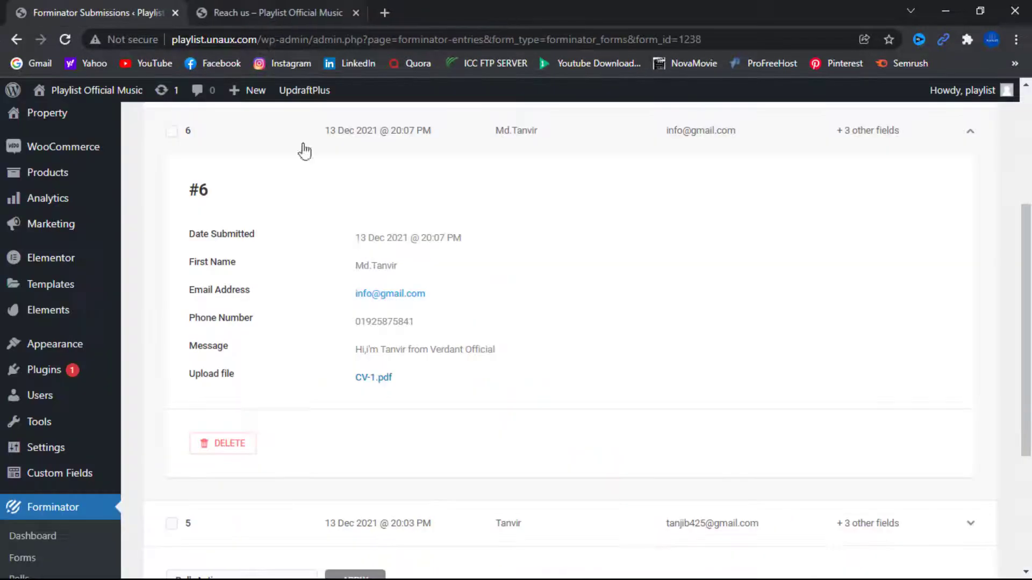
# - Scroll through the Forminator Submissions page for the Drop CV form
pyautogui.scroll(4, 285, 422)
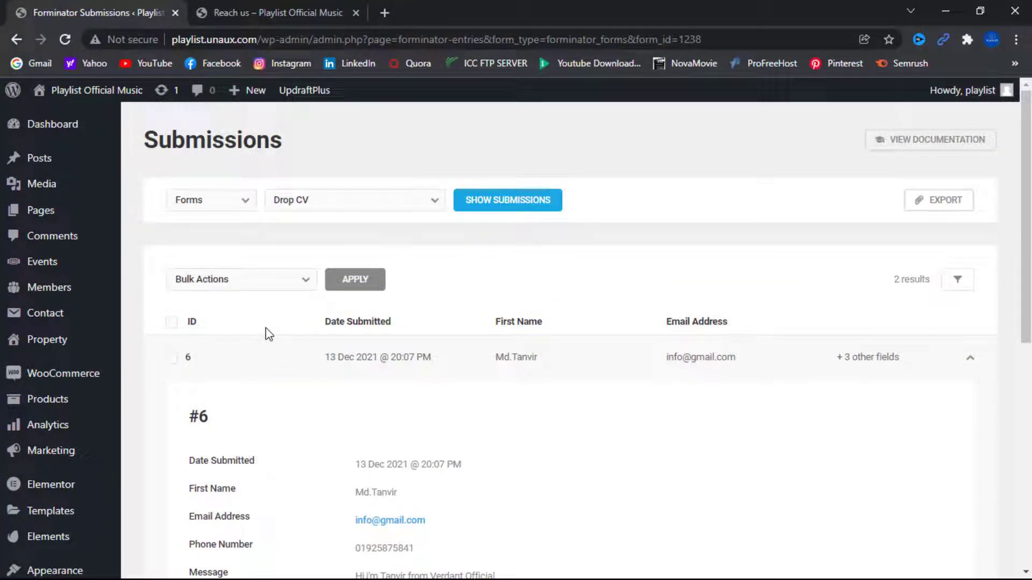
pyautogui.scroll(-4, 249, 325)
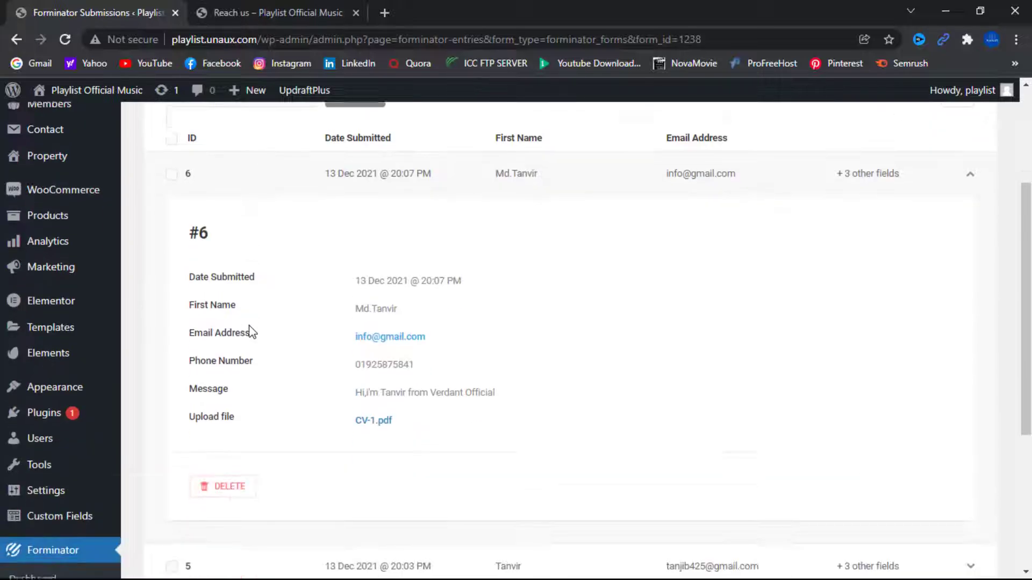
pyautogui.scroll(-4, 134, 446)
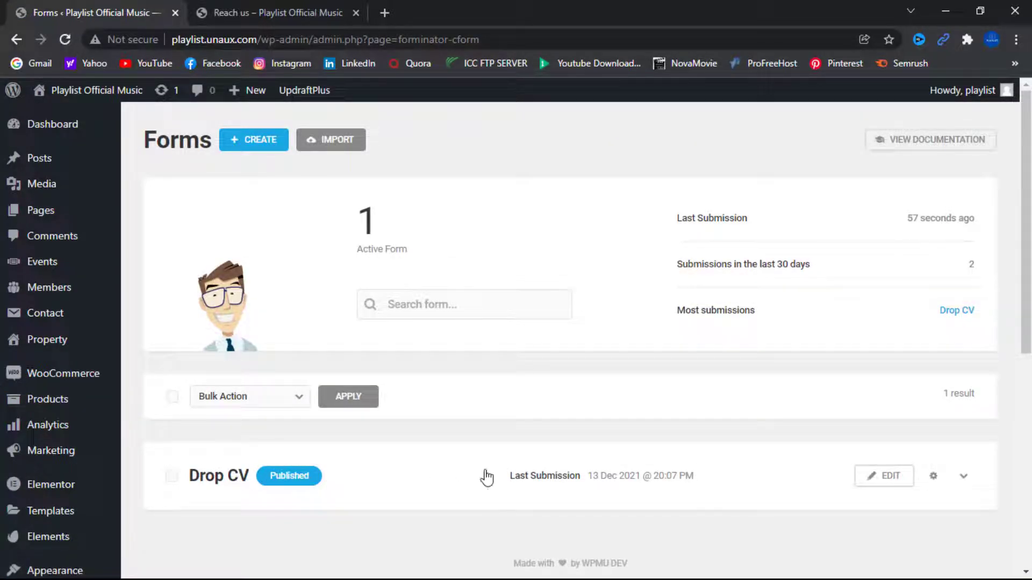
# - Edit the Drop CV form and open the Upload file field's Settings options
pyautogui.click(887, 480)
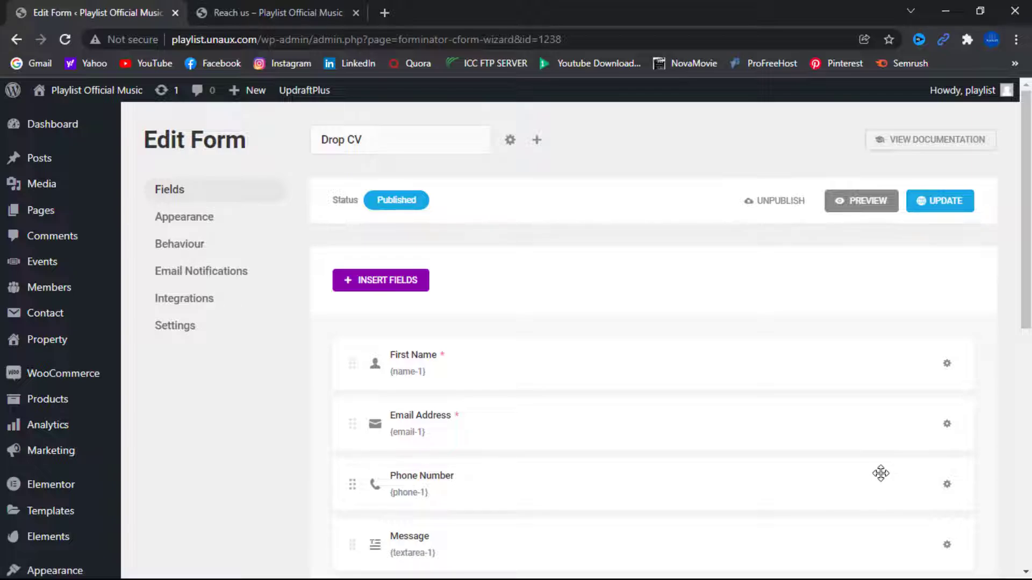
pyautogui.scroll(-3, 409, 447)
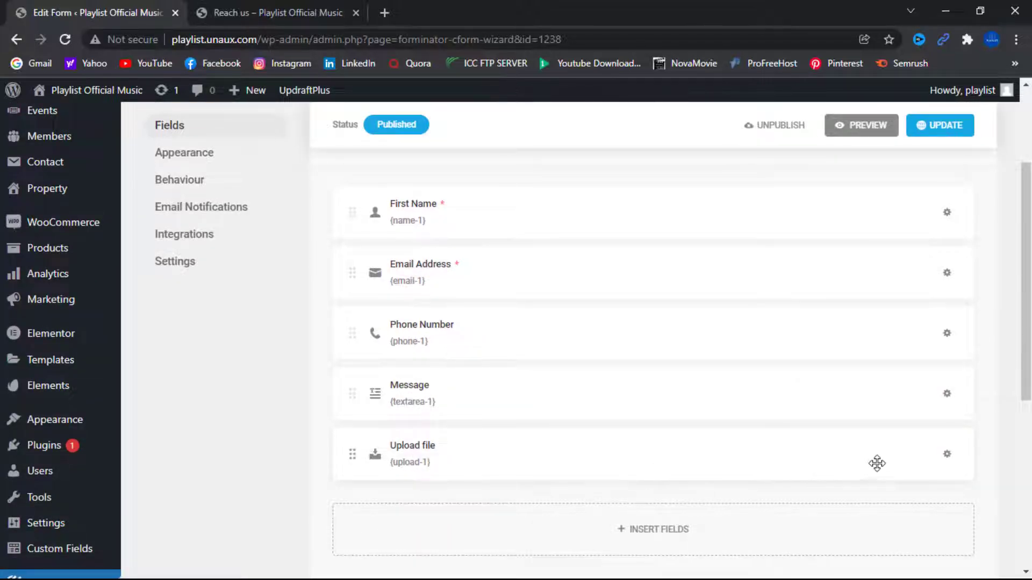
pyautogui.click(424, 450)
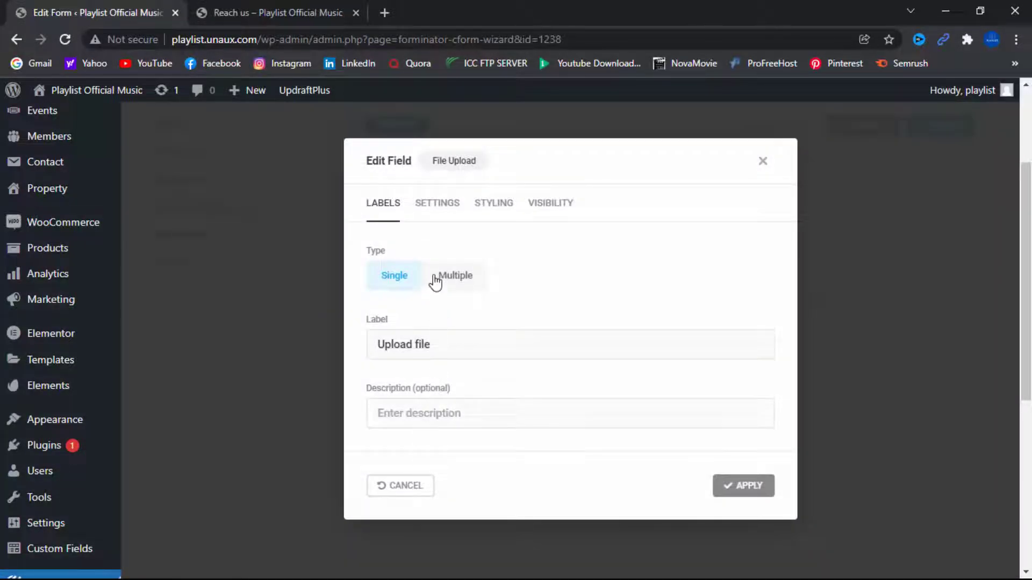
pyautogui.click(435, 208)
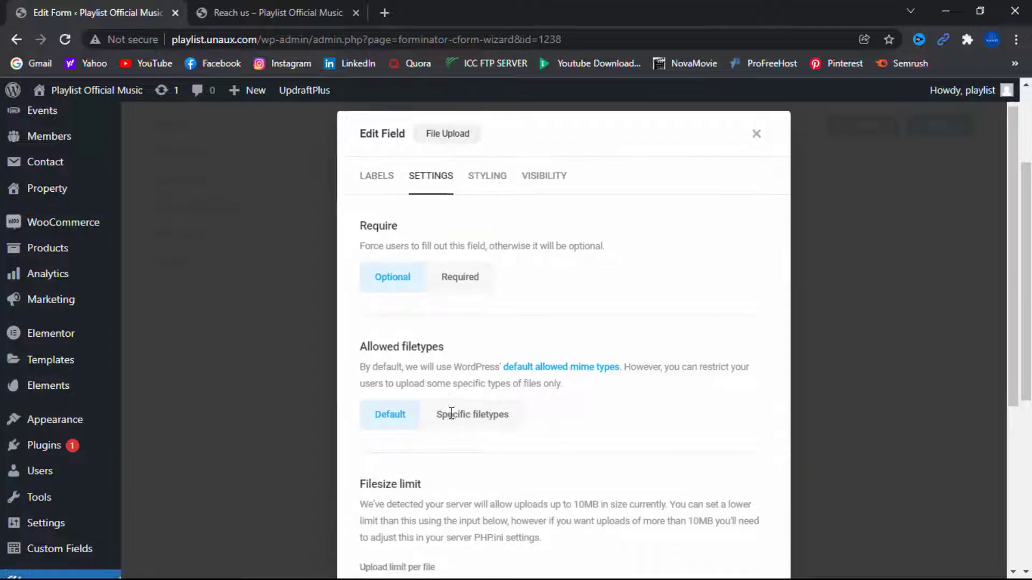
pyautogui.scroll(-4, 438, 414)
pyautogui.scroll(-1, 451, 413)
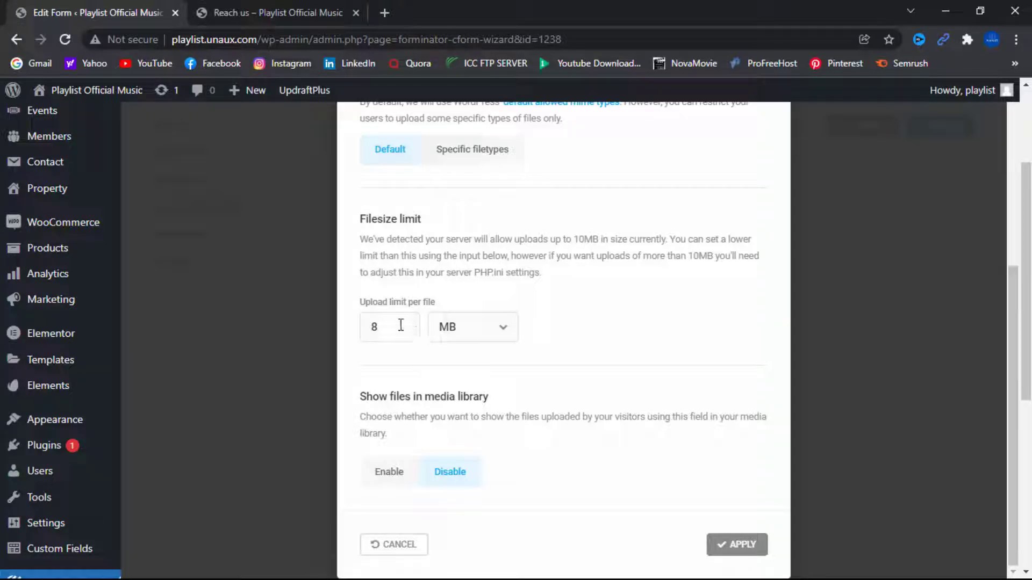
# - Keep the per-file upload limit at 8 MB, apply it, and update the form
pyautogui.click(389, 326)
pyautogui.moveTo(575, 239); pyautogui.dragTo(674, 239)
pyautogui.moveTo(387, 327); pyautogui.dragTo(367, 330)
pyautogui.click(729, 545)
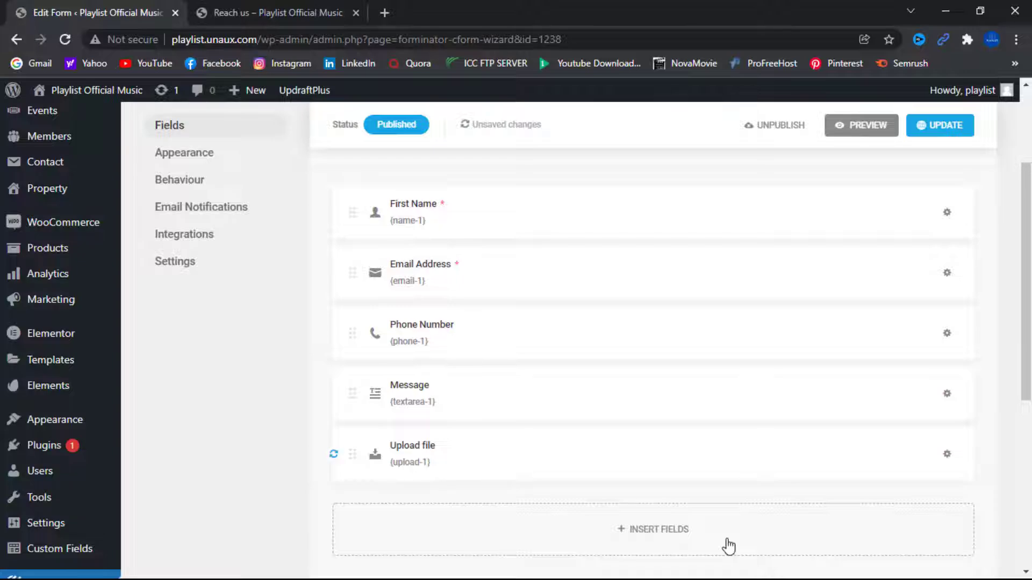
pyautogui.click(930, 134)
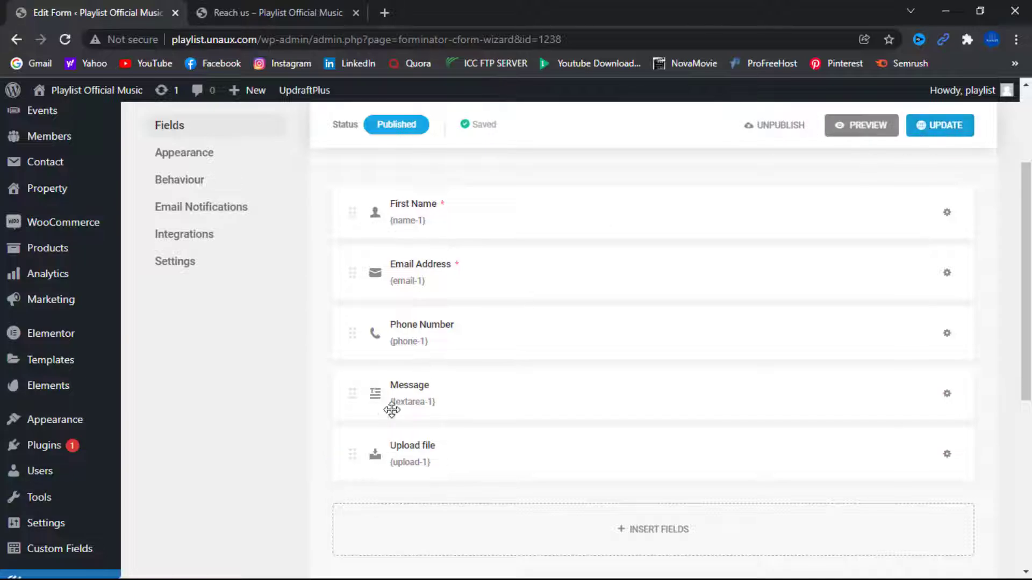
pyautogui.scroll(3, 385, 411)
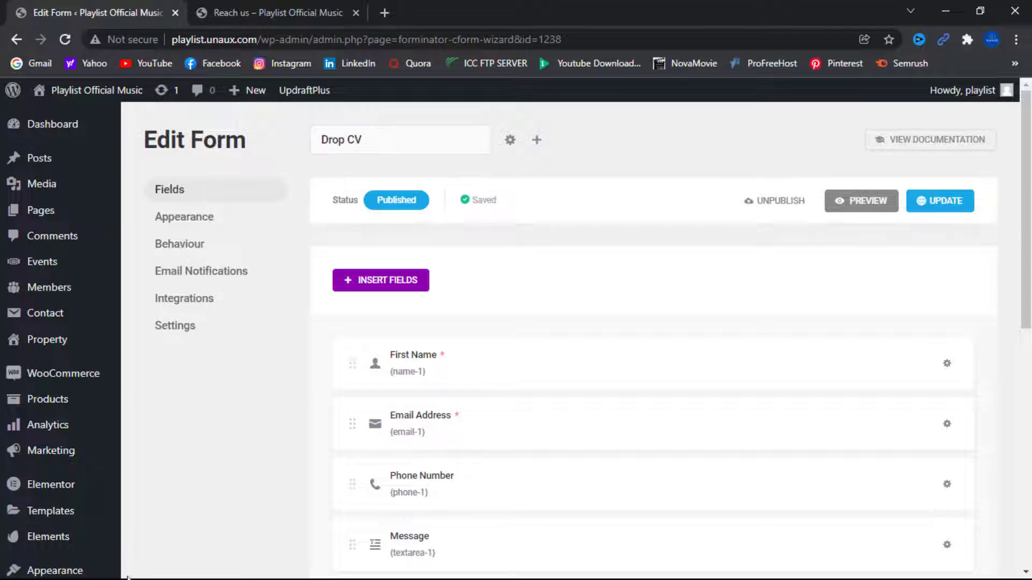